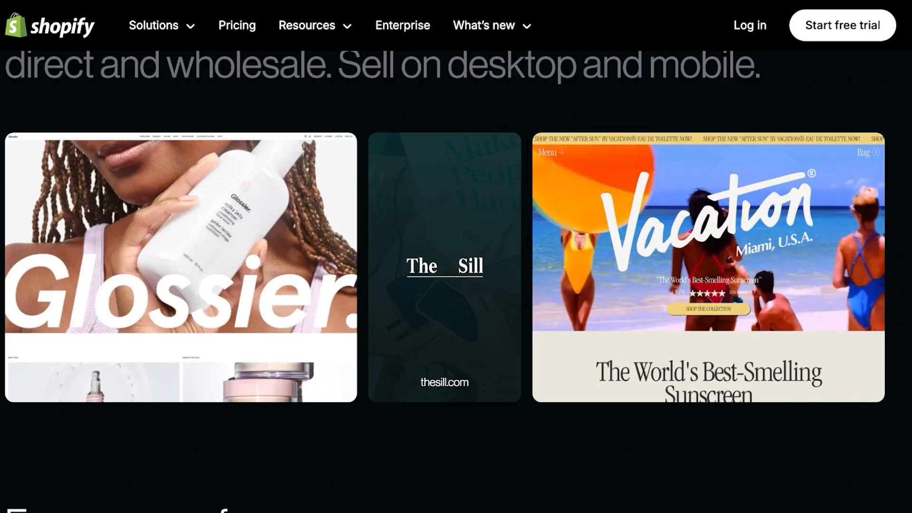
Scroll through the admin Orders list showing order #1001 for Rs 27.00
{"action": "scroll", "coordinate": [450, 280], "scroll_direction": "down", "scroll_amount": 5}
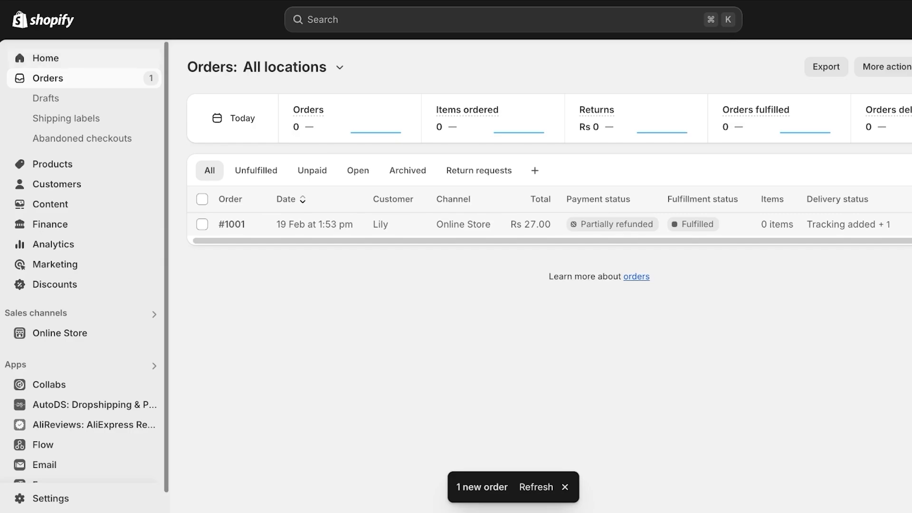
Bring up the admin Home dashboard with 89 sessions and Rs 0 sales over 30 days
{"action": "left_click", "coordinate": [45, 58]}
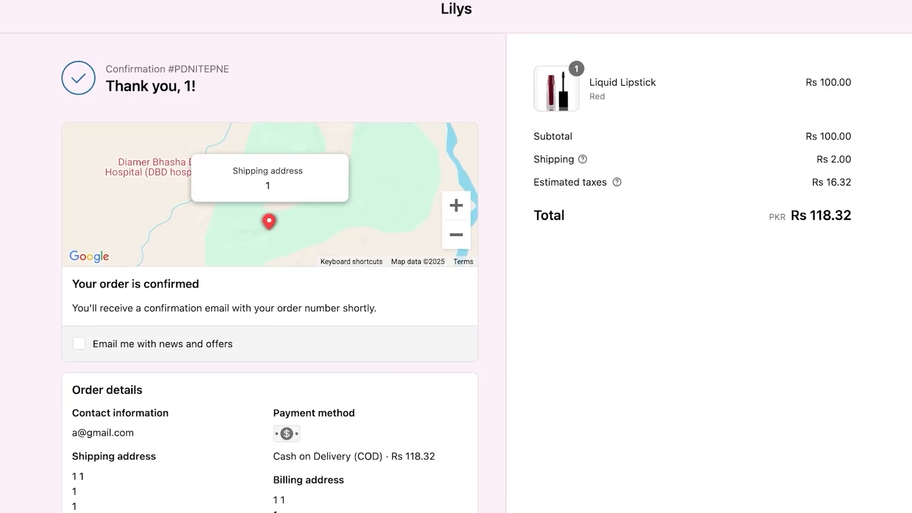
{"action": "scroll", "coordinate": [269, 256], "scroll_direction": "down", "scroll_amount": 3}
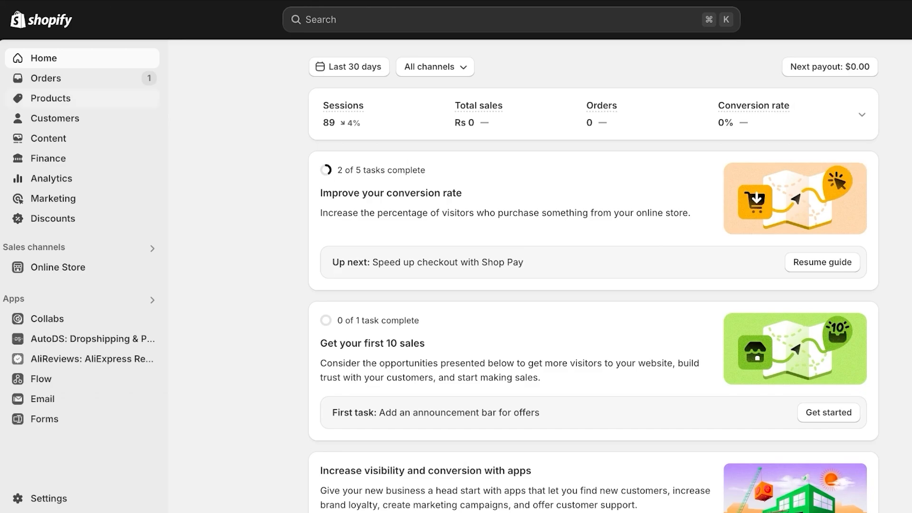
Go to the Orders list and open the unfulfilled, payment-pending order #1002
{"action": "left_click", "coordinate": [45, 78]}
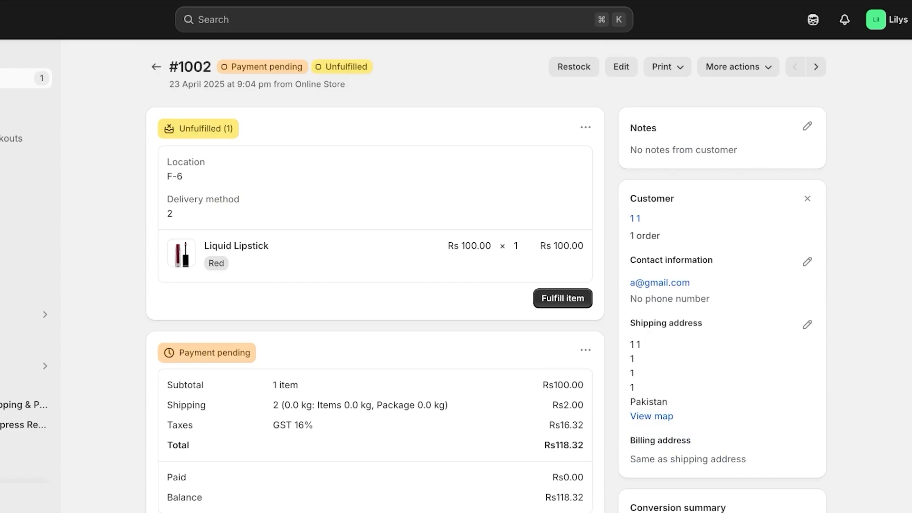
{"action": "scroll", "coordinate": [555, 402], "scroll_direction": "down", "scroll_amount": 3}
{"action": "scroll", "coordinate": [236, 246], "scroll_direction": "up", "scroll_amount": 3}
Fulfill #1002's Red Liquid Lipstick from F-6, notifying the customer and generating a packing slip
{"action": "left_click", "coordinate": [562, 298]}
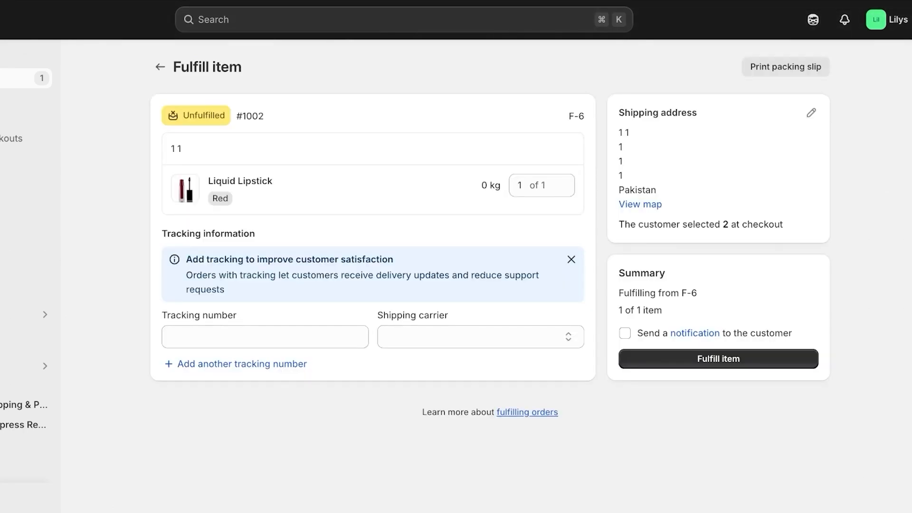
{"action": "left_click", "coordinate": [265, 337]}
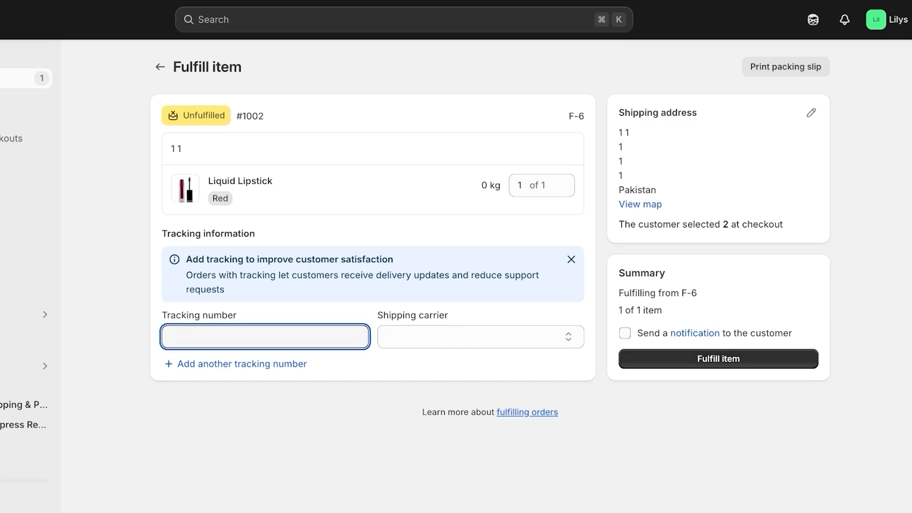
{"action": "left_click", "coordinate": [625, 333]}
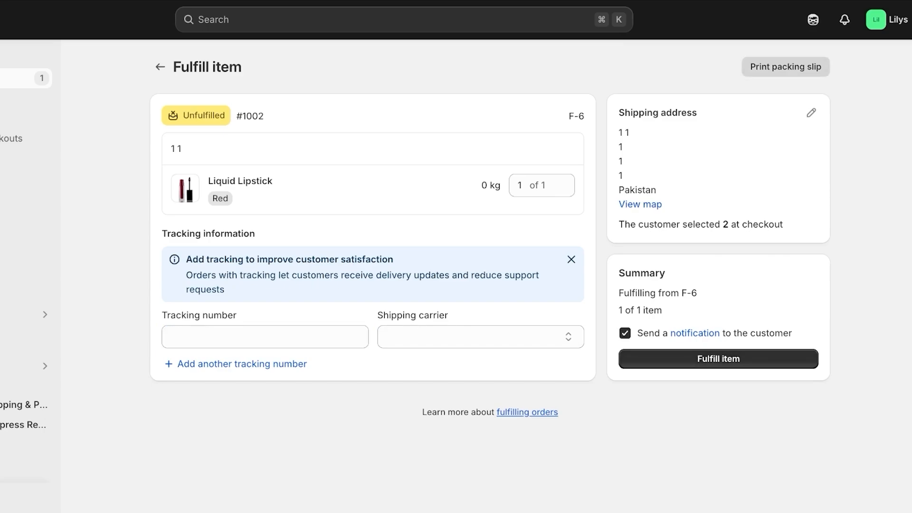
{"action": "left_click", "coordinate": [785, 67]}
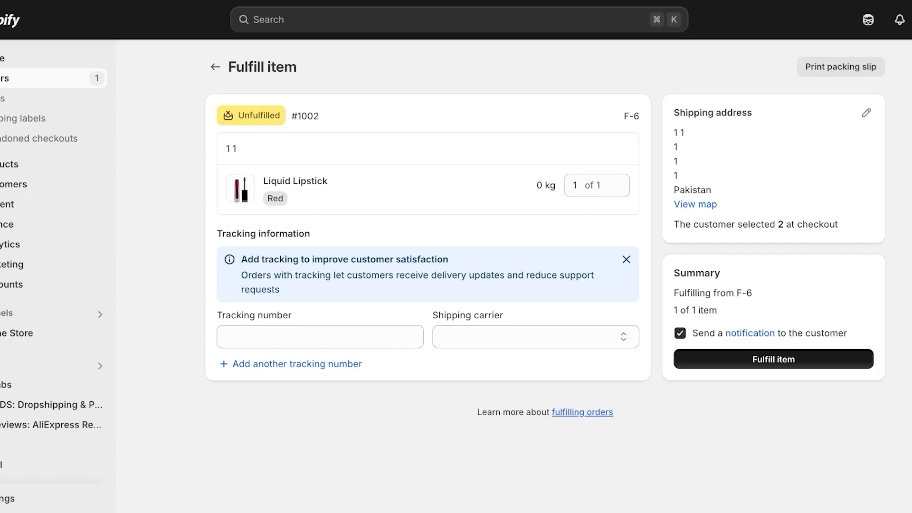
{"action": "left_click", "coordinate": [757, 358]}
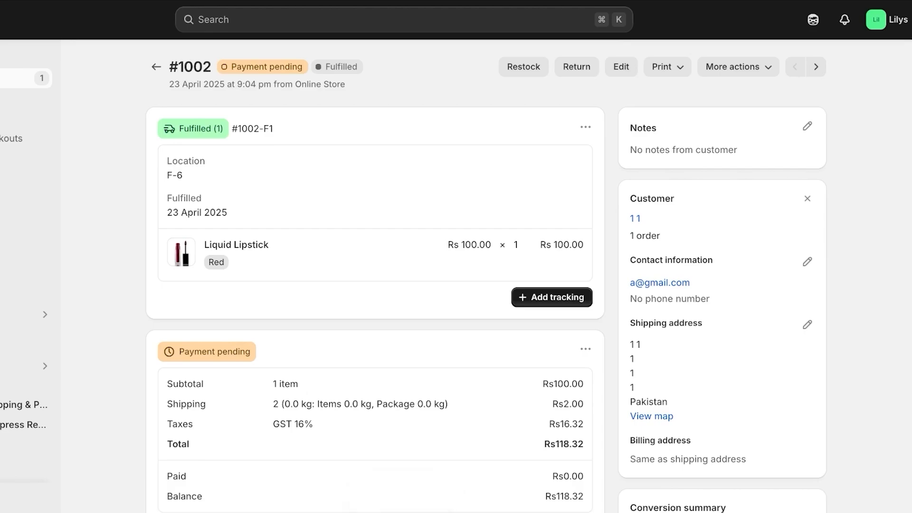
Mark order #1002 as paid (Rs 118.32, Cash on Delivery) and return to the Orders list
{"action": "scroll", "coordinate": [551, 298], "scroll_direction": "down", "scroll_amount": 1}
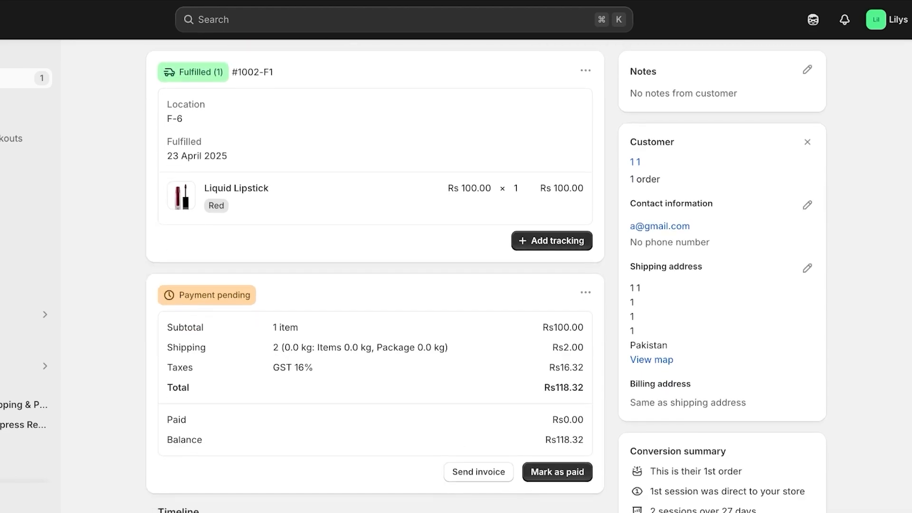
{"action": "scroll", "coordinate": [552, 297], "scroll_direction": "up", "scroll_amount": 1}
{"action": "left_click", "coordinate": [156, 67]}
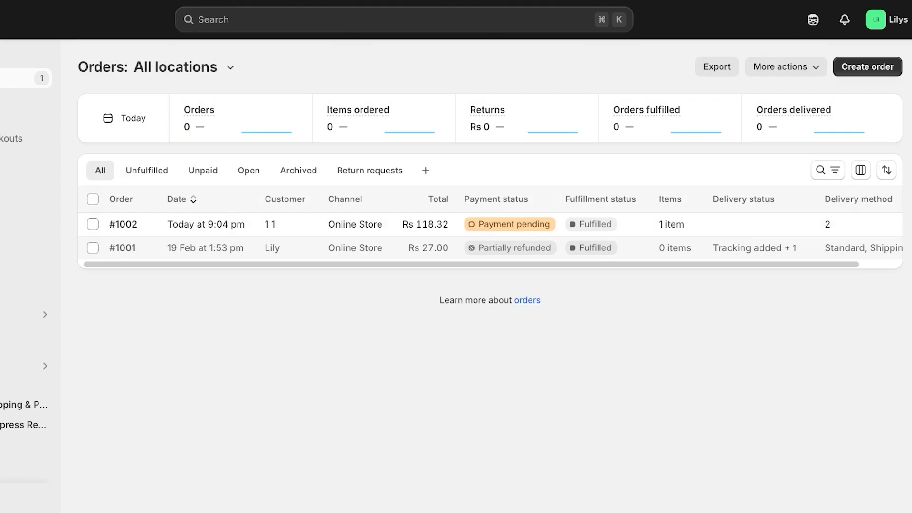
{"action": "left_click", "coordinate": [123, 224]}
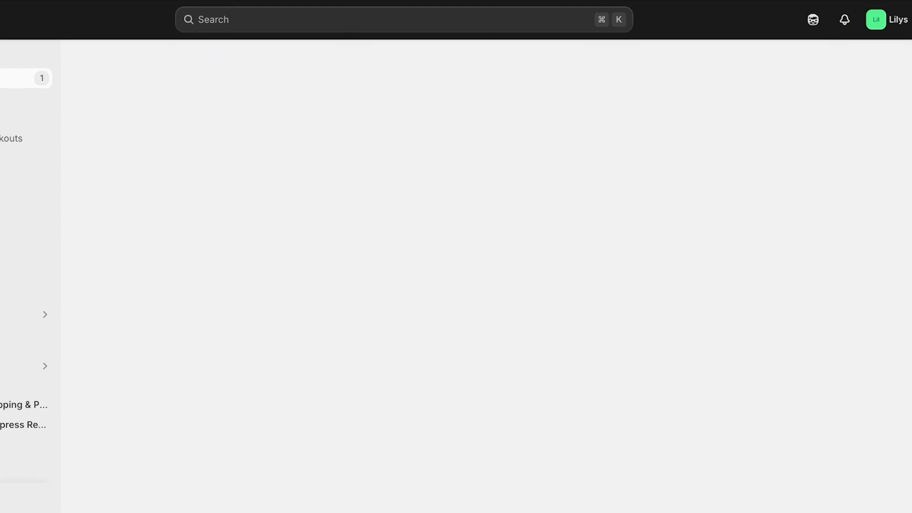
{"action": "scroll", "coordinate": [375, 275], "scroll_direction": "down", "scroll_amount": 4}
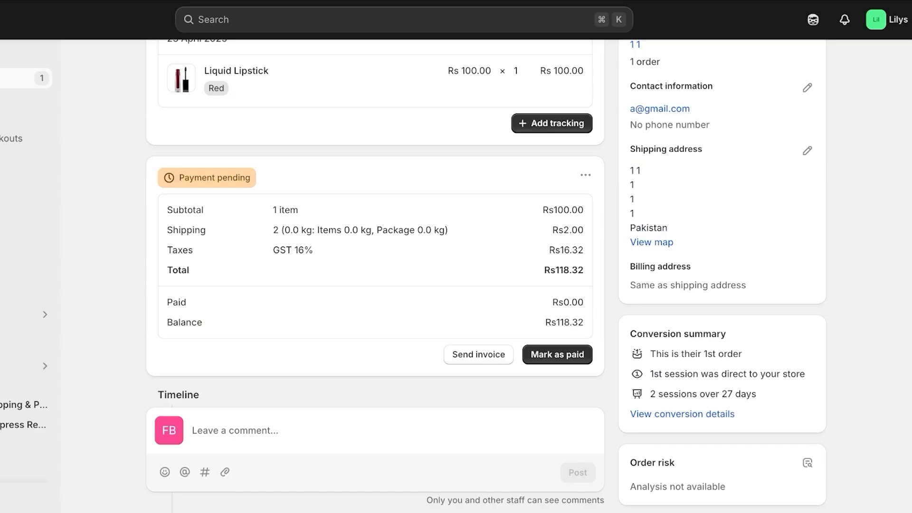
{"action": "left_click", "coordinate": [557, 354]}
{"action": "left_click", "coordinate": [579, 320]}
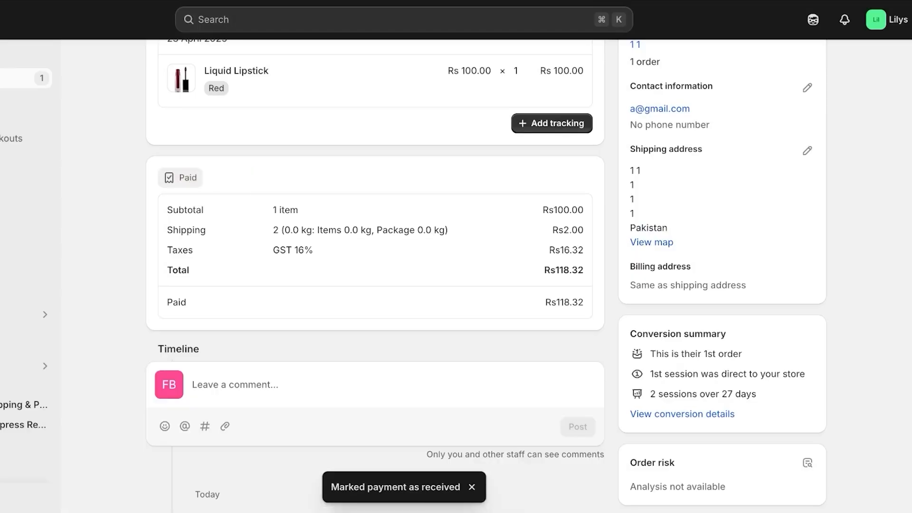
{"action": "scroll", "coordinate": [375, 276], "scroll_direction": "up", "scroll_amount": 4}
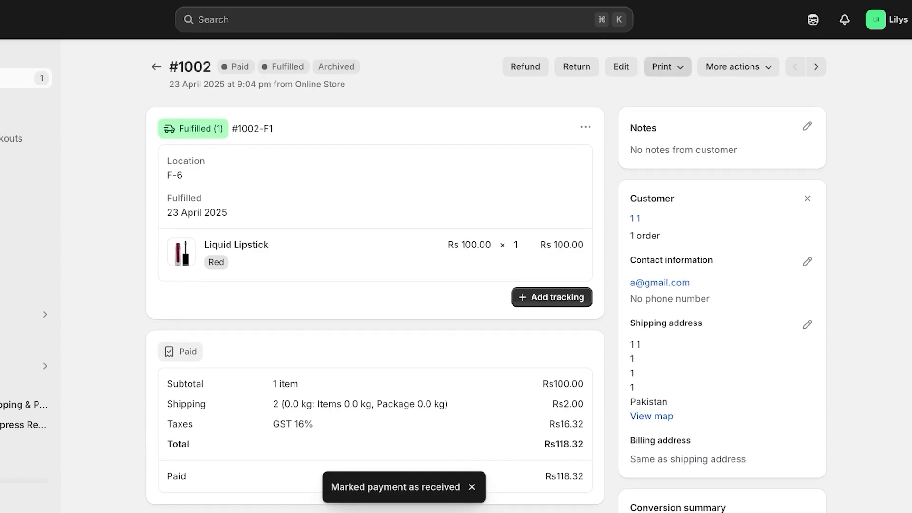
{"action": "left_click", "coordinate": [156, 64]}
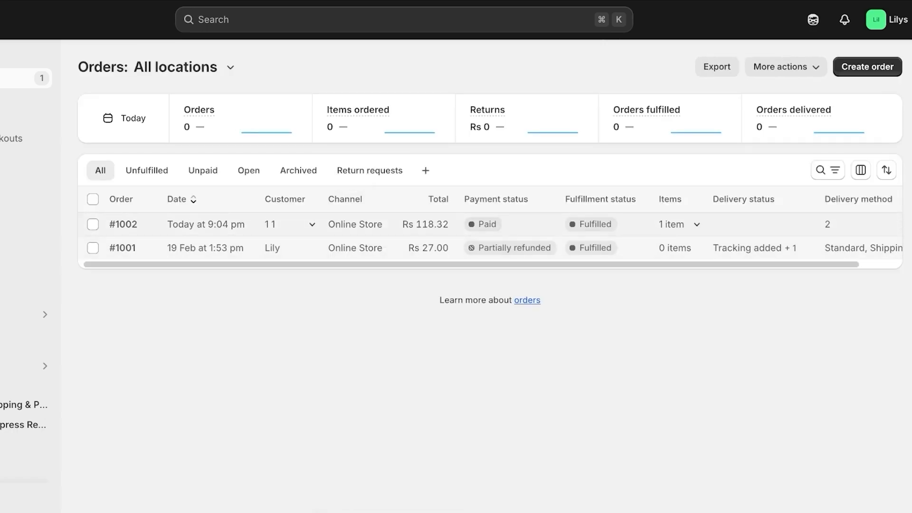
Start a refund for order #1002 that includes the shipping charge
{"action": "left_click", "coordinate": [124, 224]}
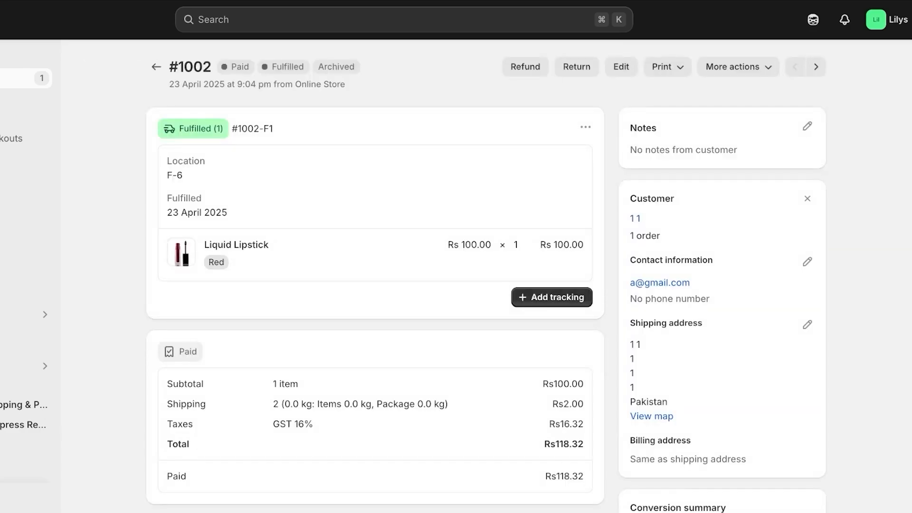
{"action": "left_click", "coordinate": [738, 67]}
{"action": "left_click", "coordinate": [576, 67]}
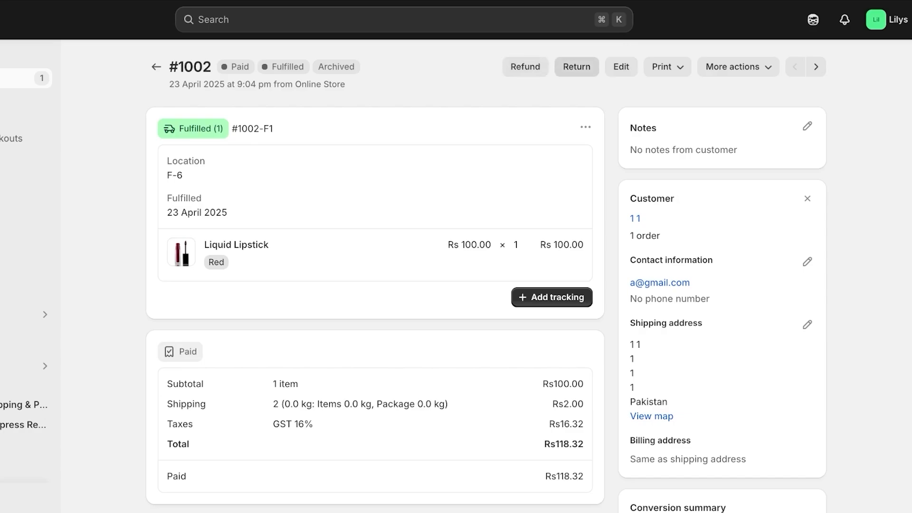
{"action": "left_click", "coordinate": [525, 67]}
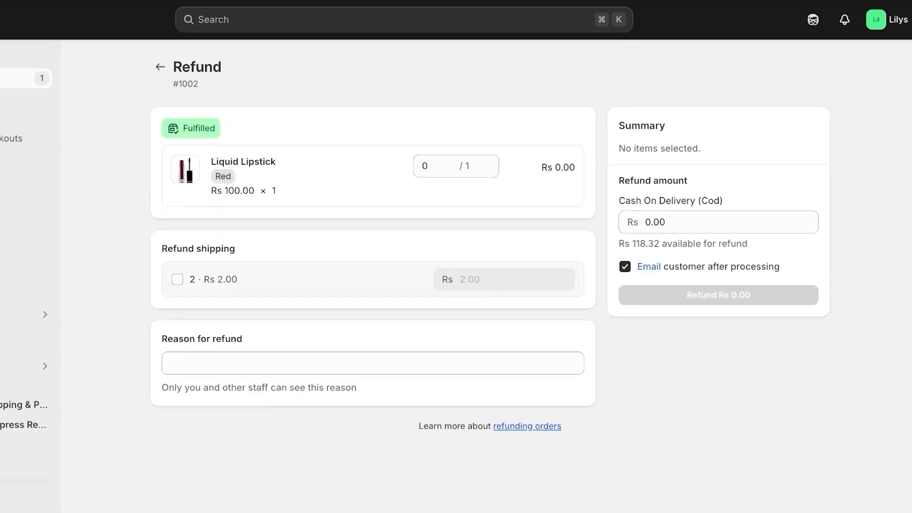
{"action": "left_click", "coordinate": [178, 279]}
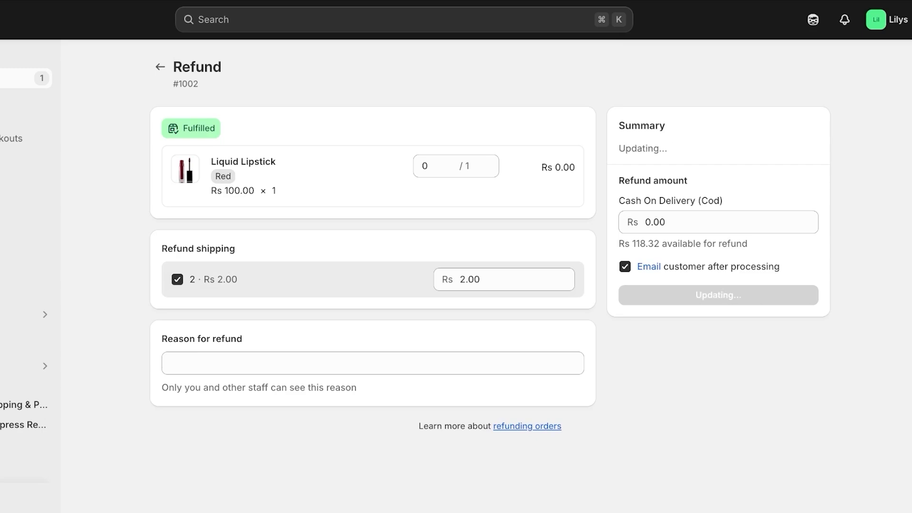
{"action": "left_click", "coordinate": [199, 364]}
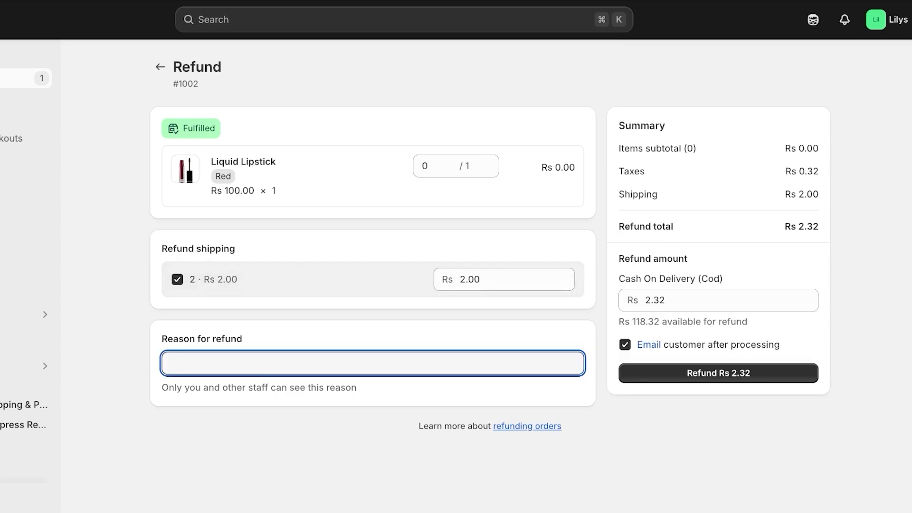
Set the lipstick refund quantity to 1 for Rs 118.32, then try leaving the refund page
{"action": "left_click", "coordinate": [423, 167]}
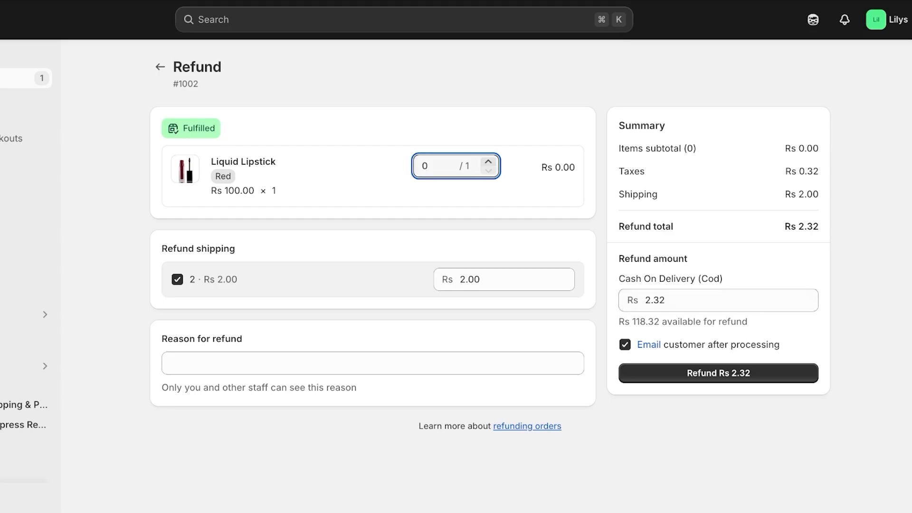
{"action": "left_click", "coordinate": [427, 166]}
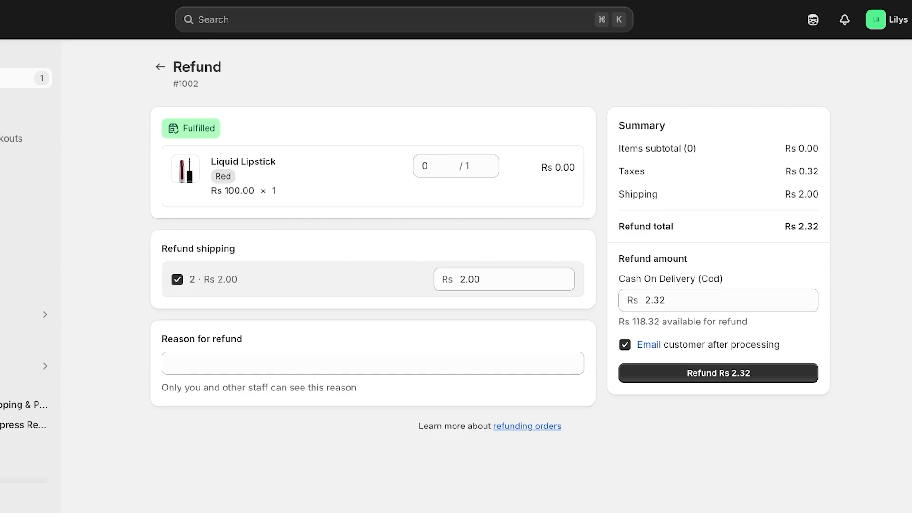
{"action": "left_click", "coordinate": [437, 166]}
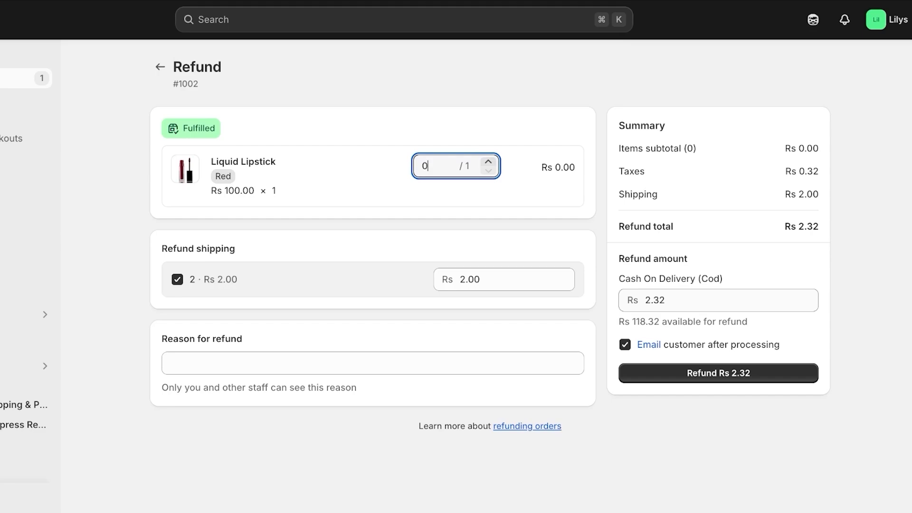
{"action": "key", "text": "BackSpace"}
{"action": "type", "text": "1"}
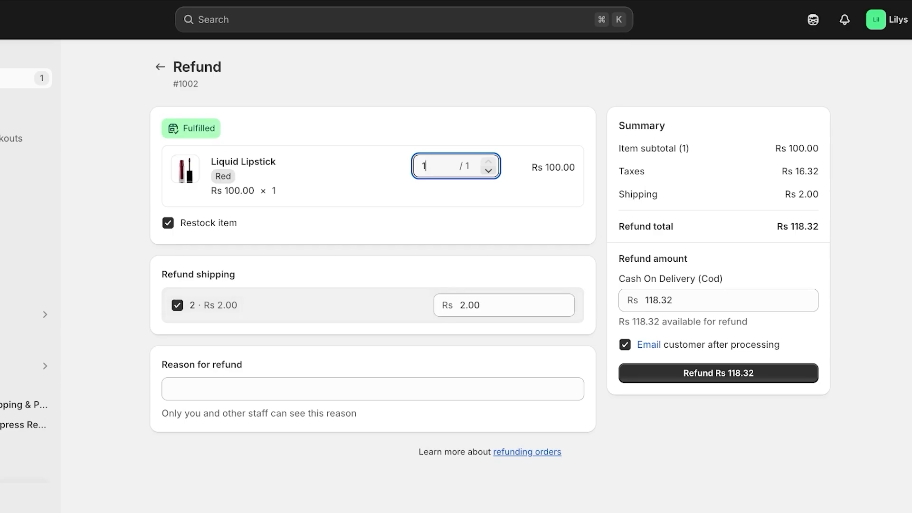
{"action": "left_click", "coordinate": [160, 67]}
Discard the unsaved refund, look over #1002's Return and exchange page, then go Home
{"action": "left_click", "coordinate": [582, 296]}
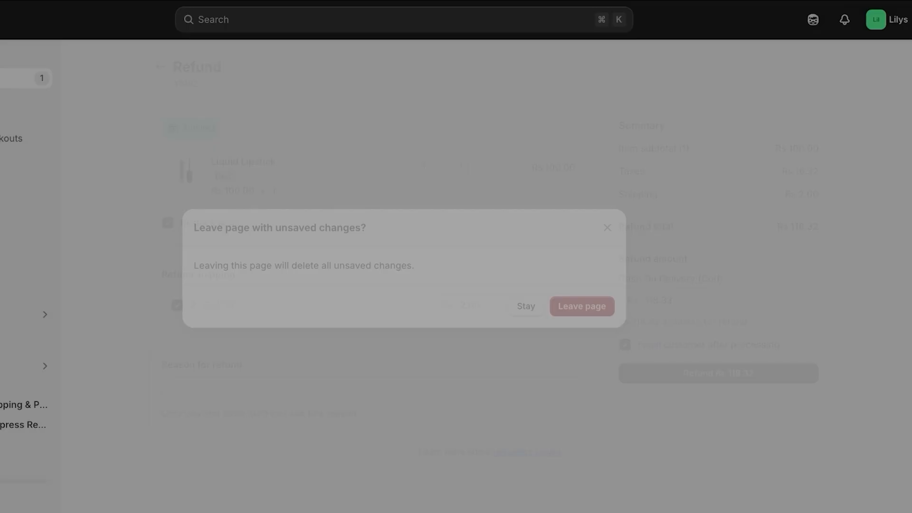
{"action": "left_click", "coordinate": [576, 67]}
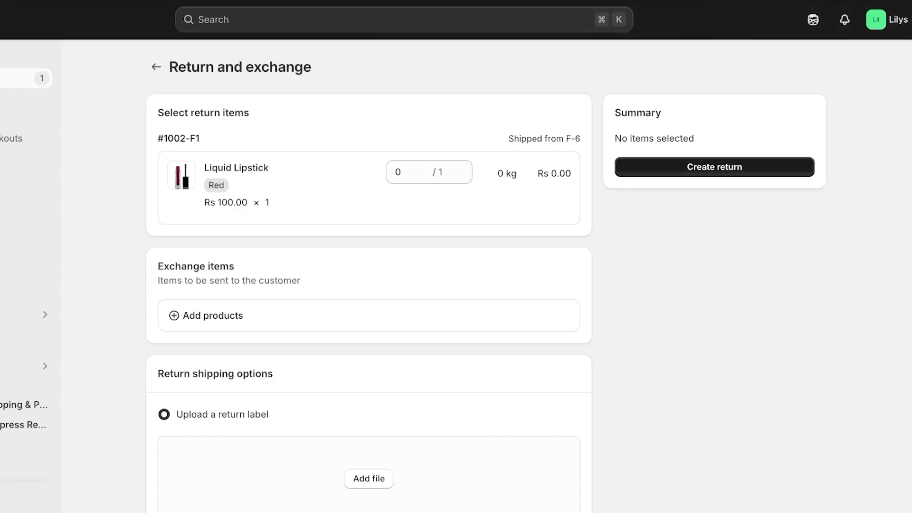
{"action": "scroll", "coordinate": [369, 275], "scroll_direction": "down", "scroll_amount": 4}
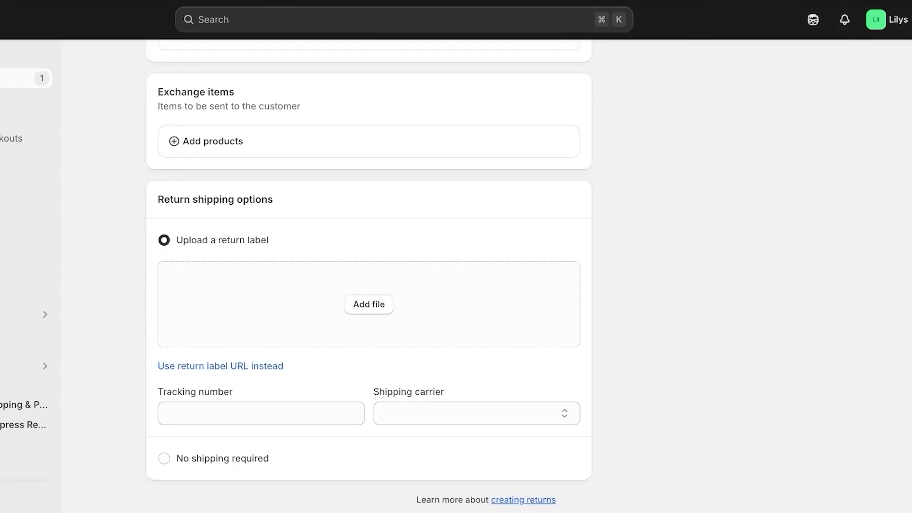
{"action": "scroll", "coordinate": [369, 275], "scroll_direction": "up", "scroll_amount": 4}
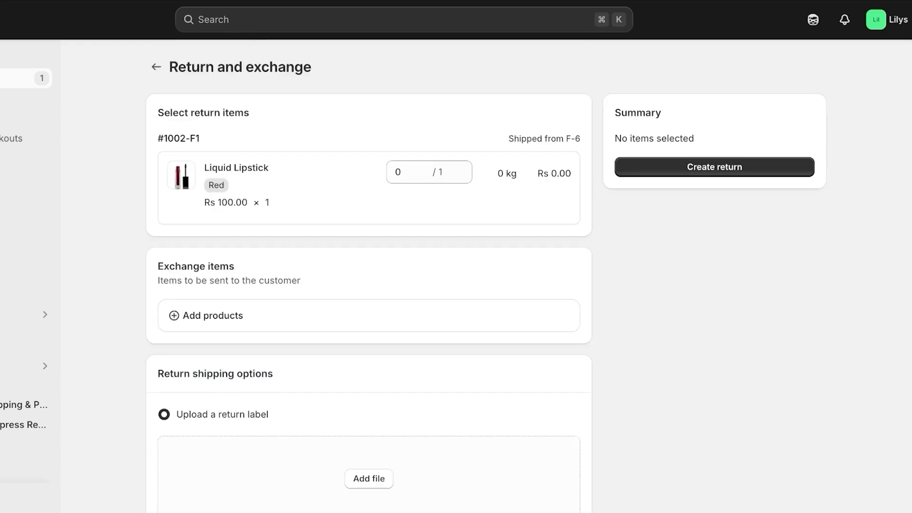
{"action": "left_click", "coordinate": [19, 58]}
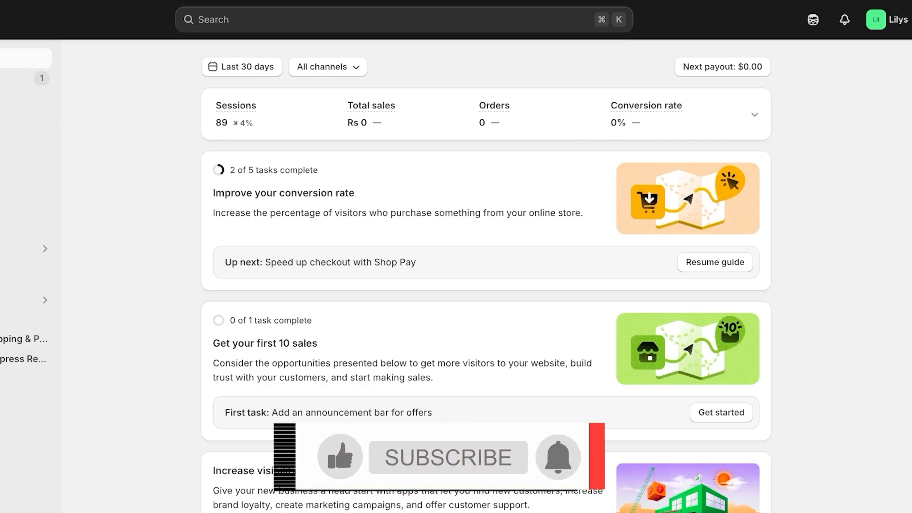
Open Settings > Payments, listing PayPal and COD, and review the manual payment method choices
{"action": "left_click", "coordinate": [49, 498]}
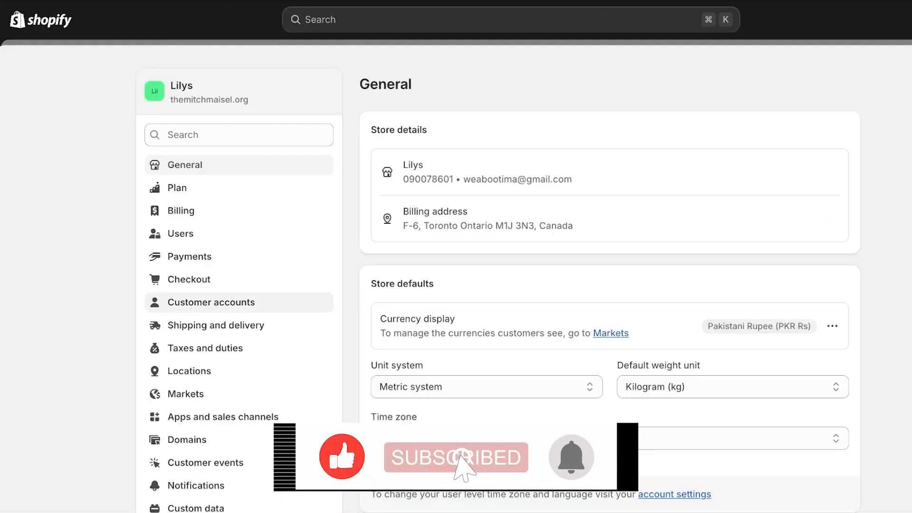
{"action": "left_click", "coordinate": [181, 256]}
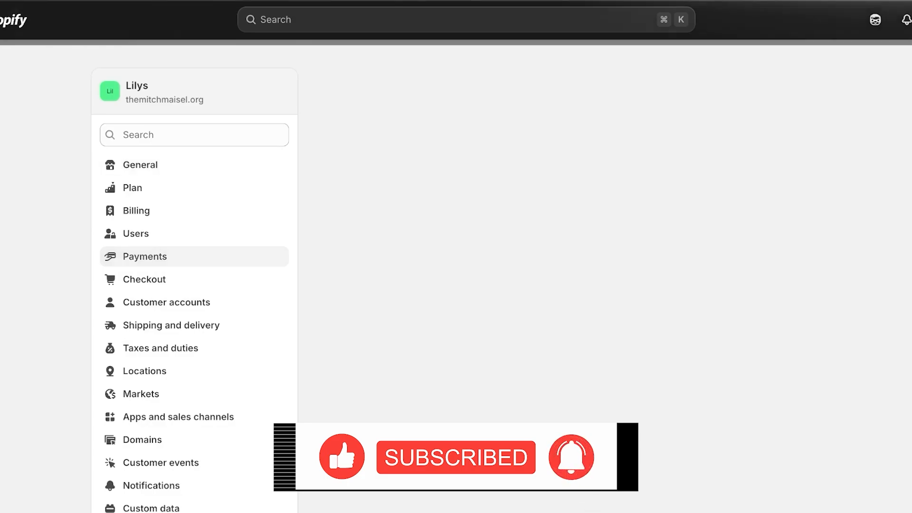
{"action": "scroll", "coordinate": [456, 281], "scroll_direction": "down", "scroll_amount": 2}
{"action": "scroll", "coordinate": [456, 280], "scroll_direction": "down", "scroll_amount": 5}
{"action": "left_click", "coordinate": [398, 440]}
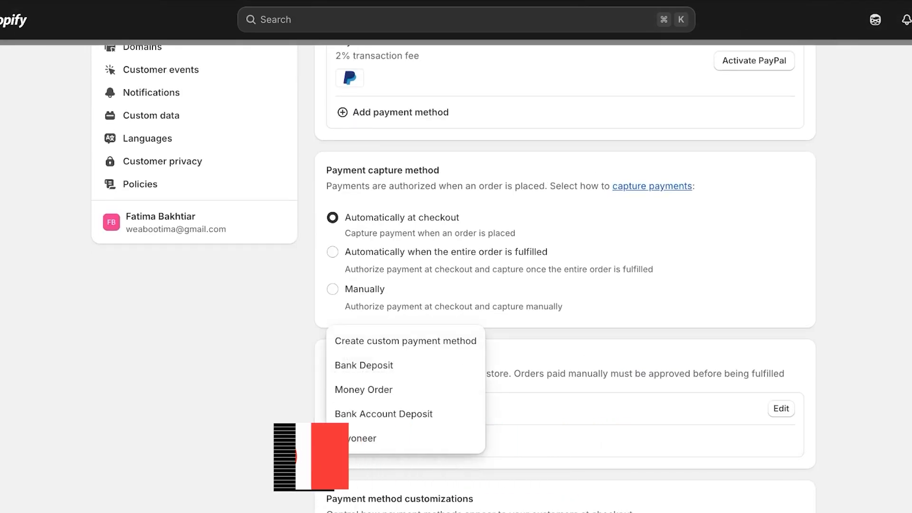
{"action": "key", "text": "Escape"}
{"action": "scroll", "coordinate": [565, 280], "scroll_direction": "down", "scroll_amount": 6}
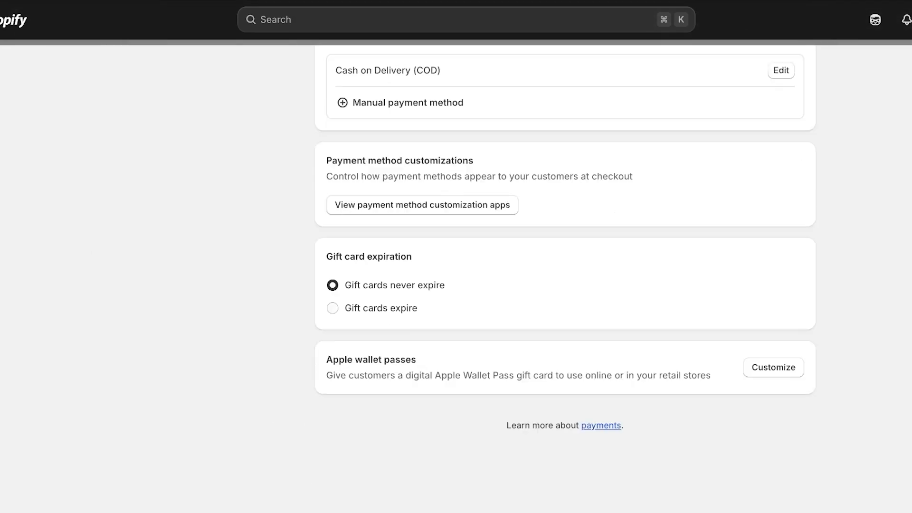
{"action": "scroll", "coordinate": [565, 280], "scroll_direction": "up", "scroll_amount": 3}
{"action": "scroll", "coordinate": [456, 281], "scroll_direction": "up", "scroll_amount": 10}
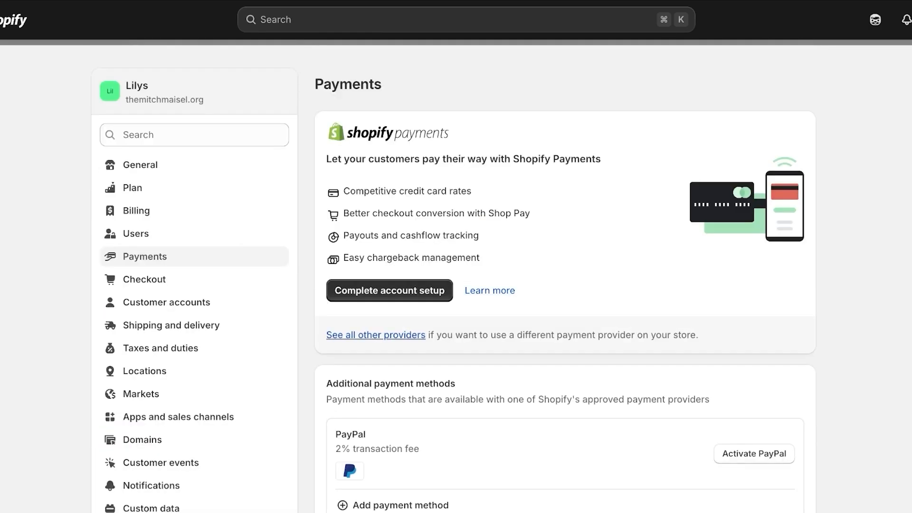
Activate (for testing) Bogus Gateway with reason 'Preferred currency is not available', then close Settings
{"action": "left_click", "coordinate": [376, 335]}
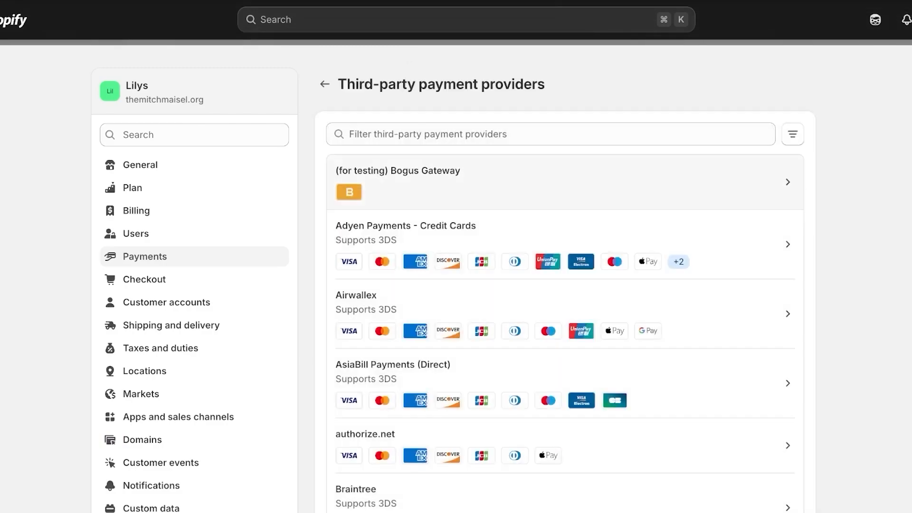
{"action": "left_click", "coordinate": [398, 171]}
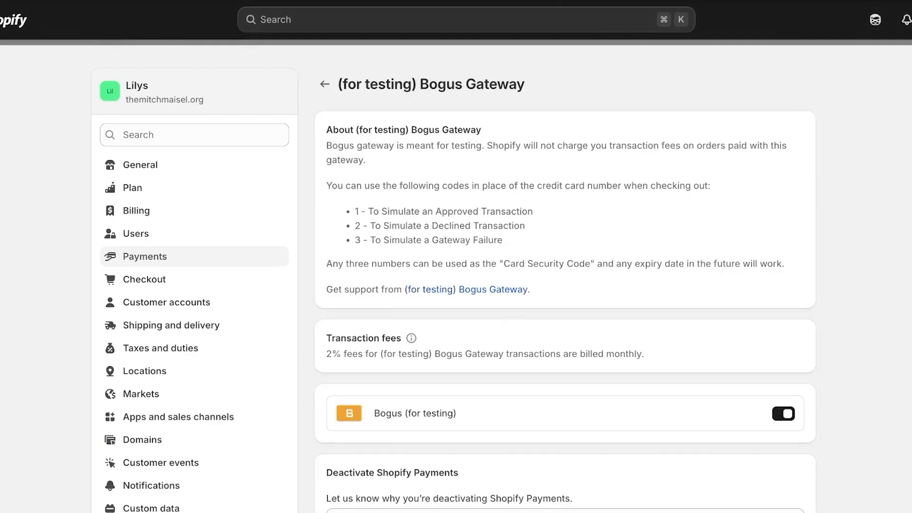
{"action": "left_click_drag", "start_coordinate": [355, 211], "coordinate": [373, 212]}
{"action": "scroll", "coordinate": [565, 280], "scroll_direction": "down", "scroll_amount": 3}
{"action": "left_click", "coordinate": [565, 395]}
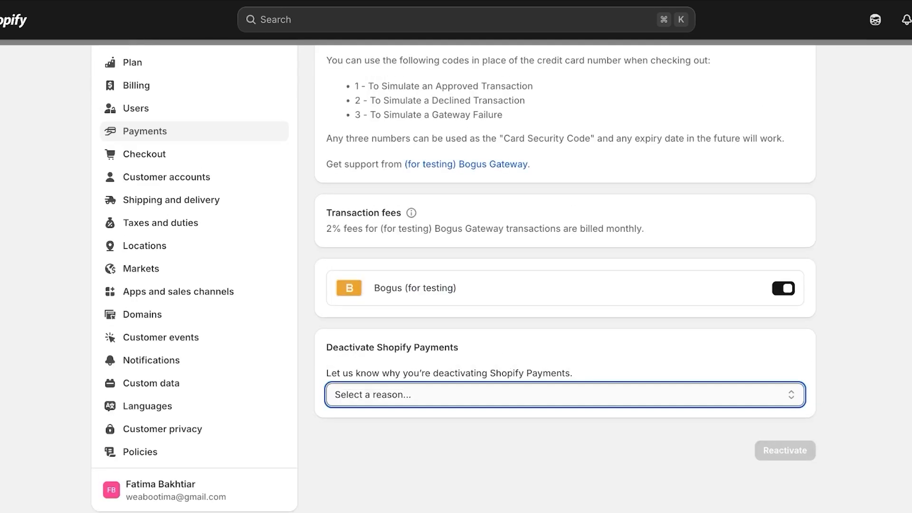
{"action": "scroll", "coordinate": [565, 280], "scroll_direction": "up", "scroll_amount": 3}
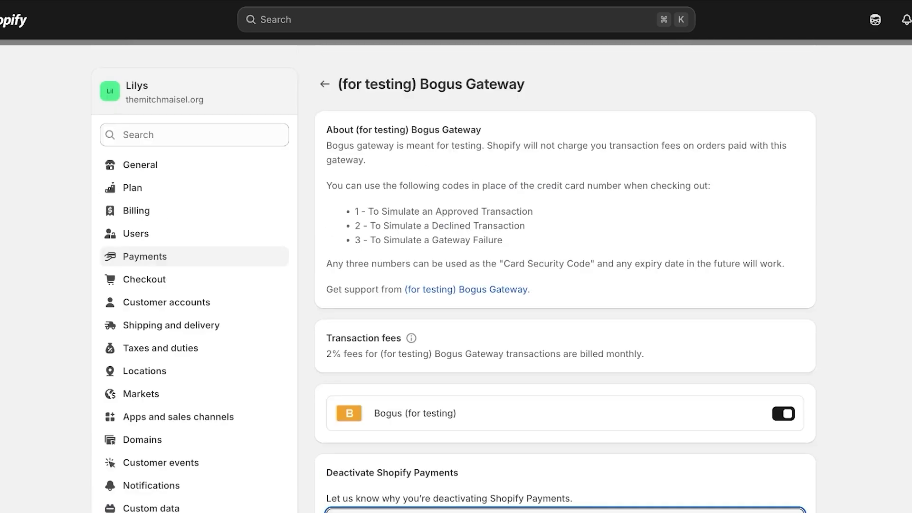
{"action": "scroll", "coordinate": [565, 280], "scroll_direction": "down", "scroll_amount": 3}
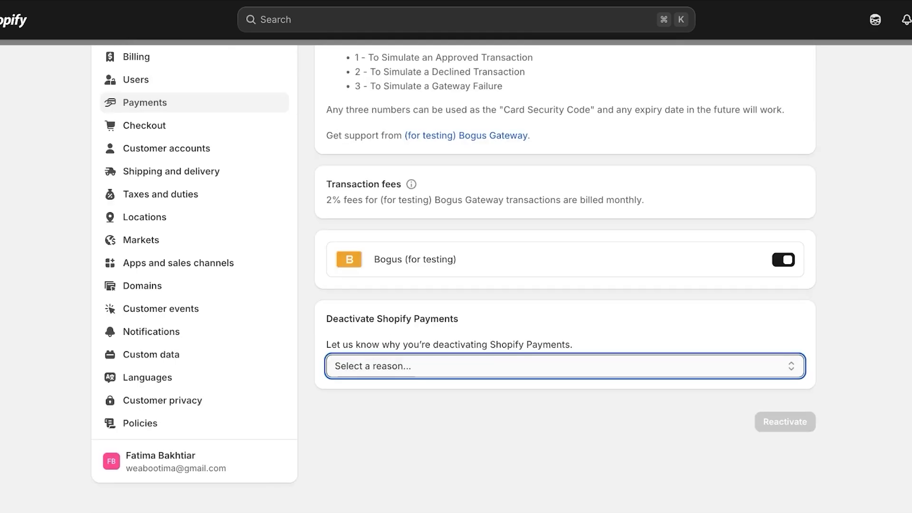
{"action": "key", "text": "Down"}
{"action": "left_click", "coordinate": [785, 422]}
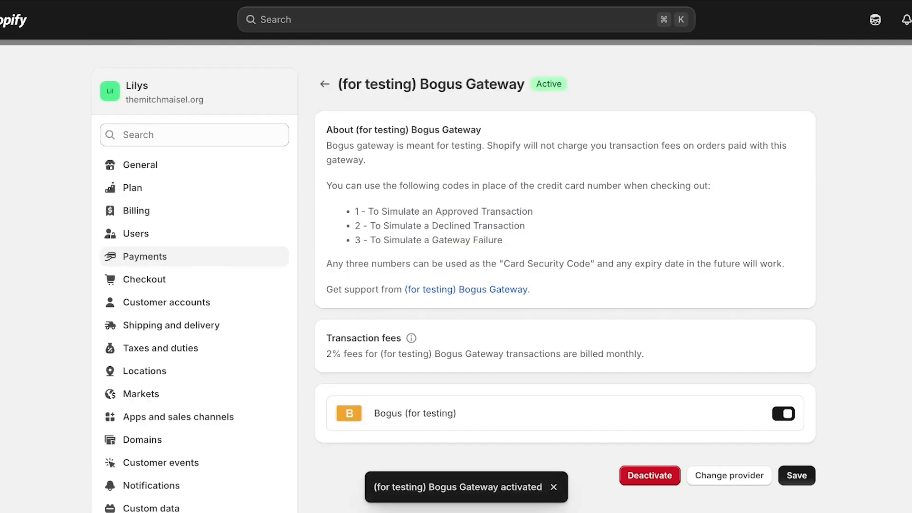
{"action": "key", "text": "Escape"}
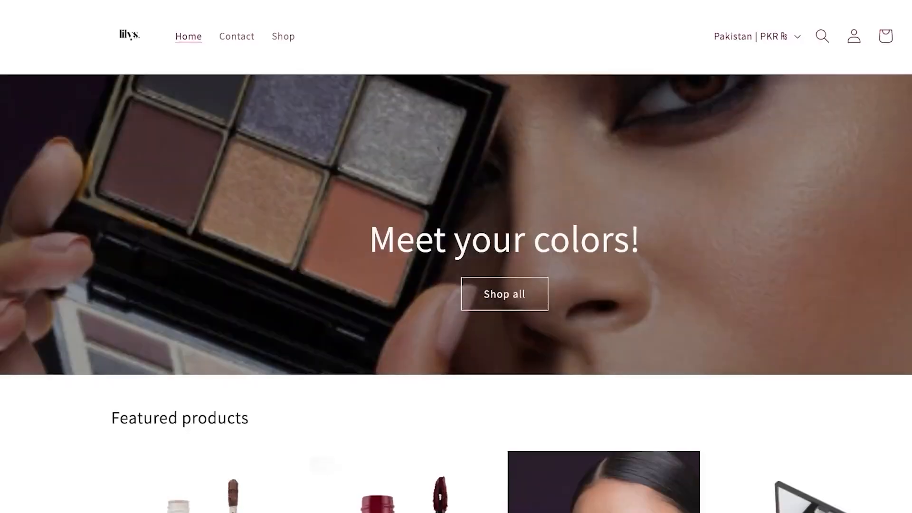
Open the Mascara product and fill the checkout delivery fields with placeholder 3s
{"action": "scroll", "coordinate": [456, 256], "scroll_direction": "down", "scroll_amount": 5}
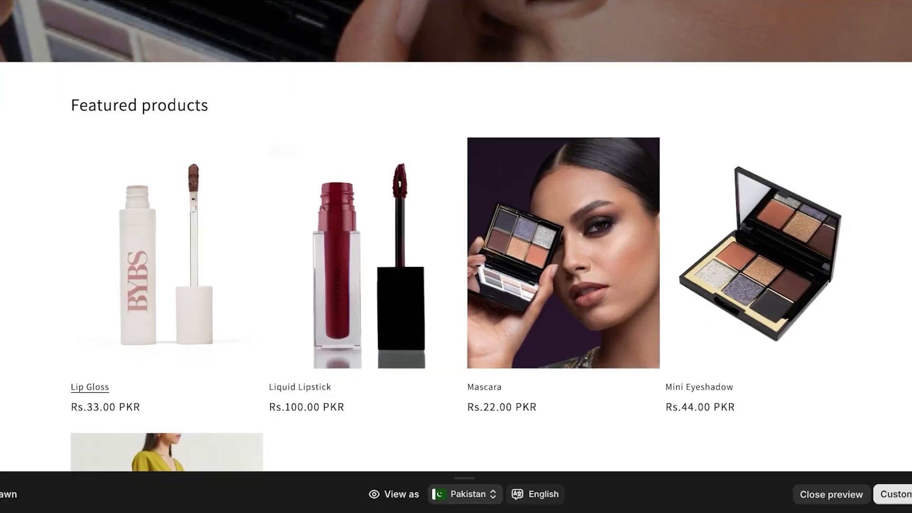
{"action": "scroll", "coordinate": [456, 257], "scroll_direction": "down", "scroll_amount": 3}
{"action": "left_click", "coordinate": [484, 244]}
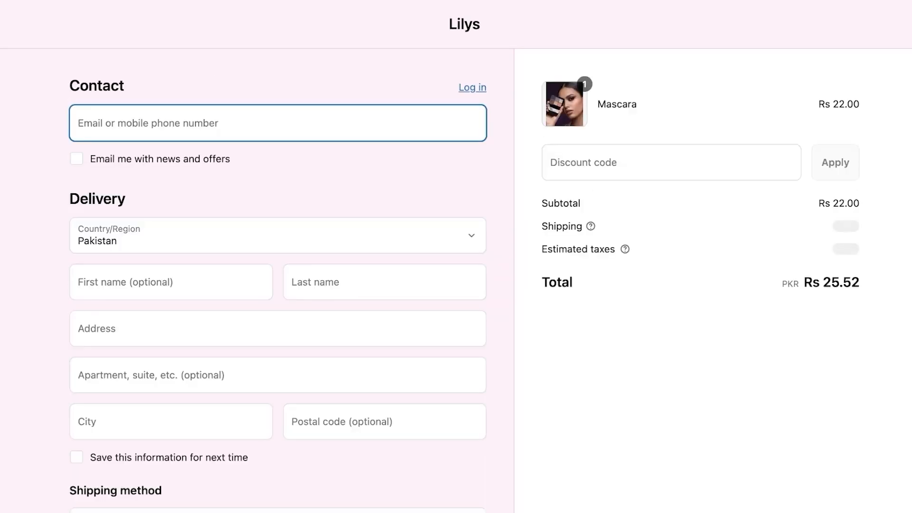
{"action": "left_click", "coordinate": [164, 282]}
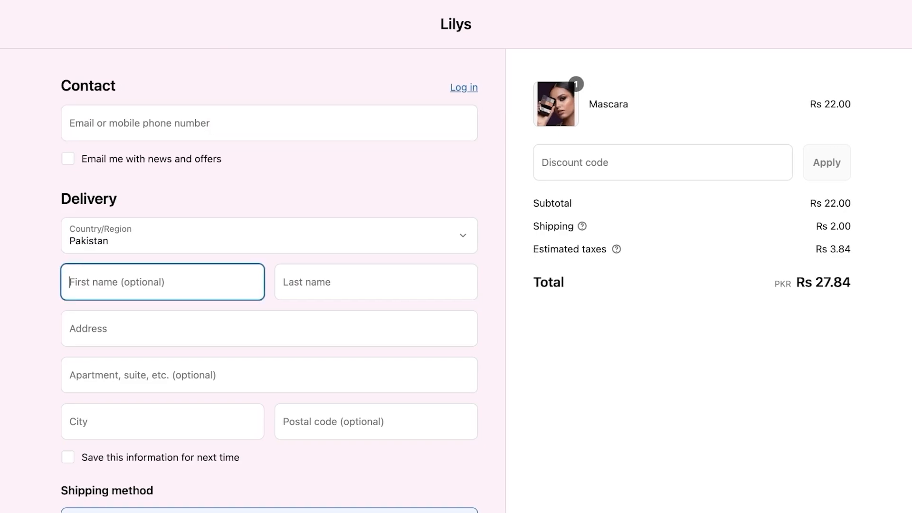
{"action": "key", "text": "Tab"}
{"action": "type", "text": "3"}
{"action": "key", "text": "Tab"}
{"action": "type", "text": "3"}
{"action": "key", "text": "Tab"}
{"action": "type", "text": "3"}
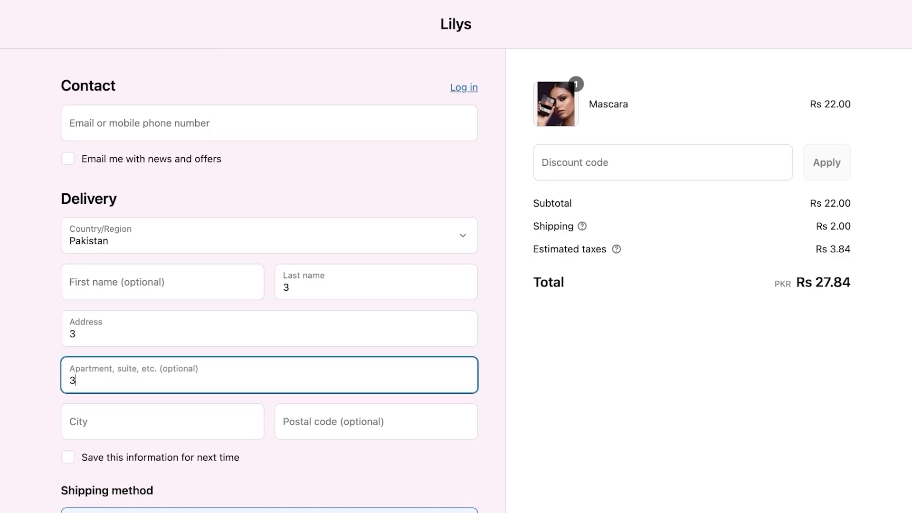
{"action": "key", "text": "Tab"}
{"action": "type", "text": "3"}
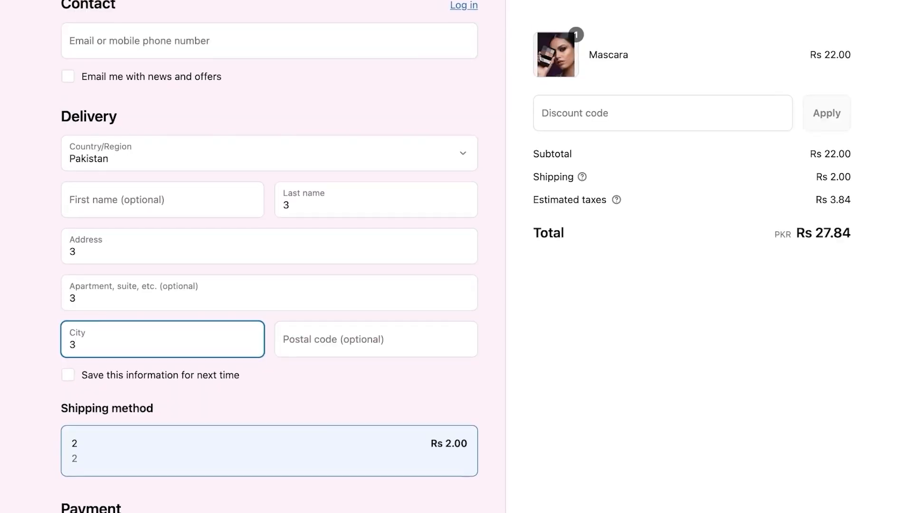
Pay with Bogus card 1, expiry 10 / 33, CVV 111 and a cardholder name, then submit
{"action": "scroll", "coordinate": [268, 256], "scroll_direction": "down", "scroll_amount": 7}
{"action": "left_click", "coordinate": [269, 285]}
{"action": "type", "text": "1"}
{"action": "key", "text": "Tab"}
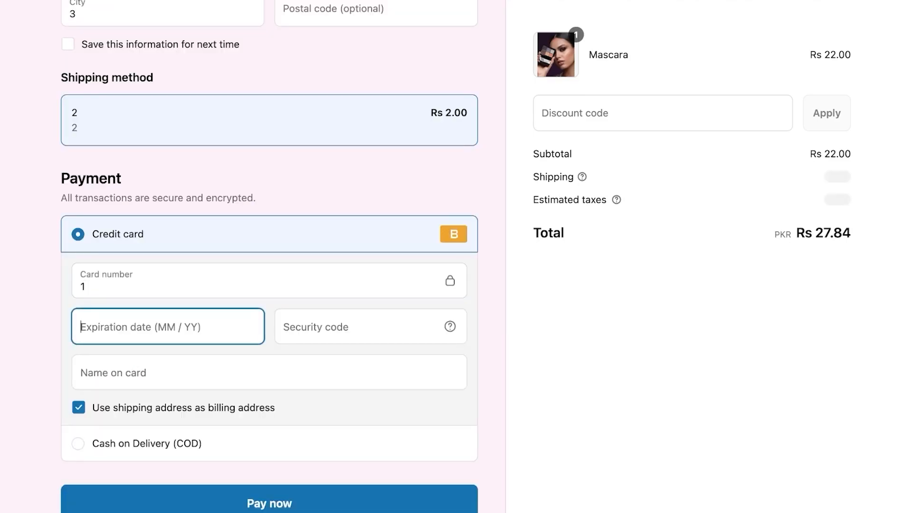
{"action": "type", "text": "10 / "}
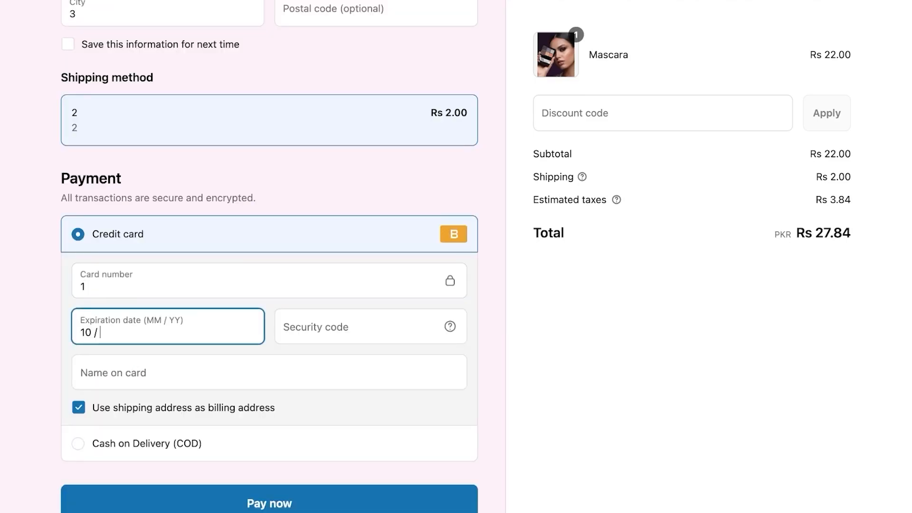
{"action": "type", "text": "33"}
{"action": "left_click", "coordinate": [361, 326]}
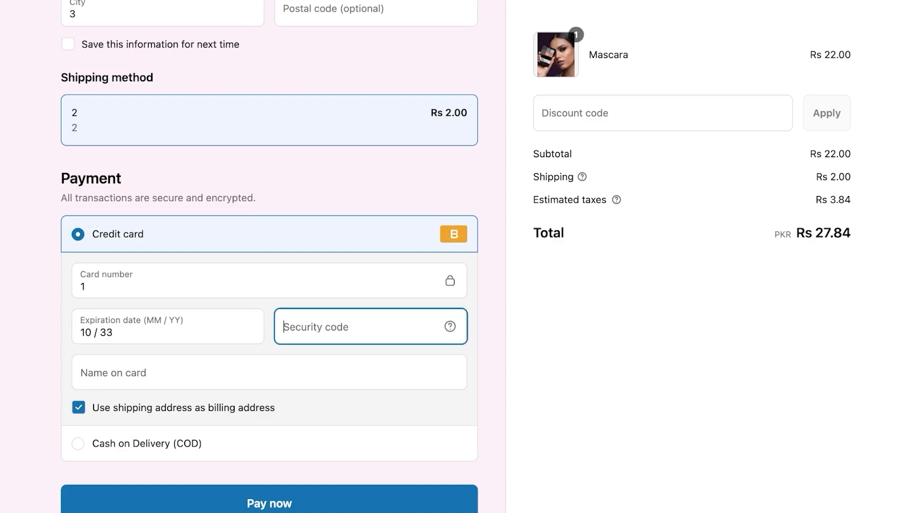
{"action": "type", "text": "111"}
{"action": "key", "text": "Tab"}
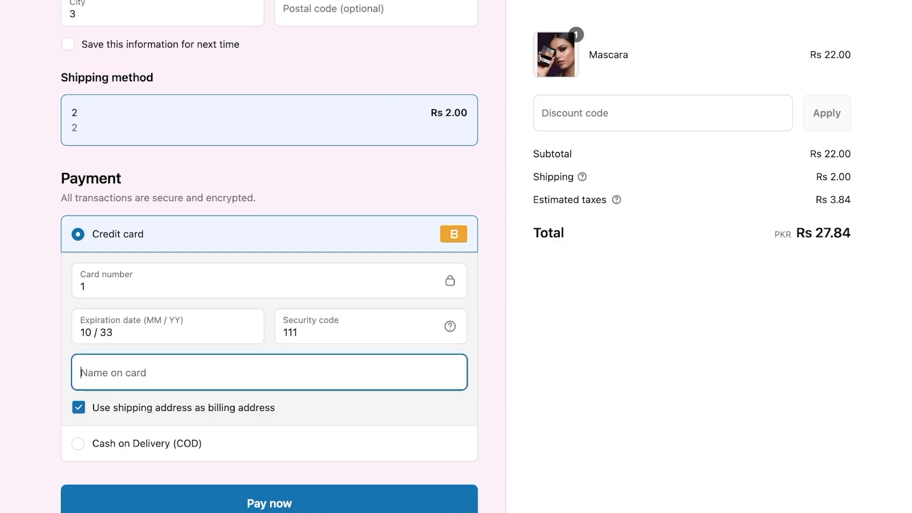
{"action": "type", "text": "midge maisel"}
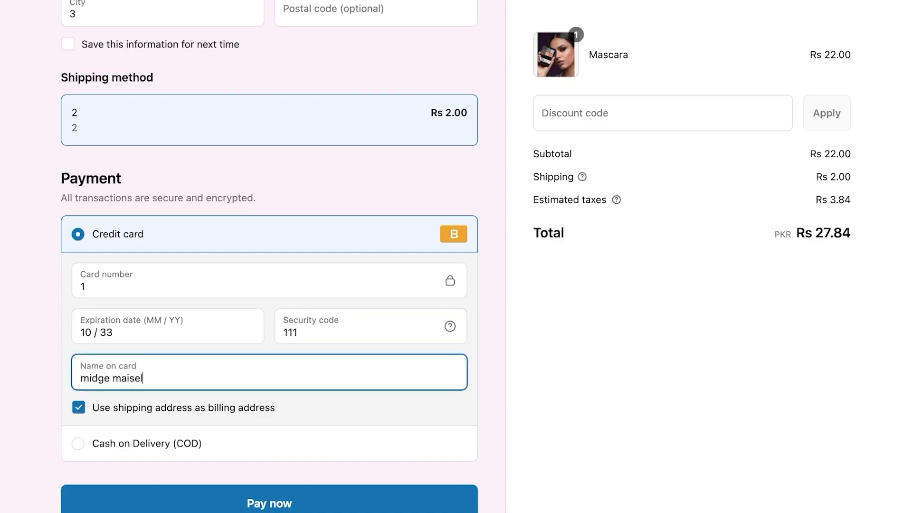
{"action": "scroll", "coordinate": [269, 257], "scroll_direction": "down", "scroll_amount": 2}
{"action": "key", "text": "Return"}
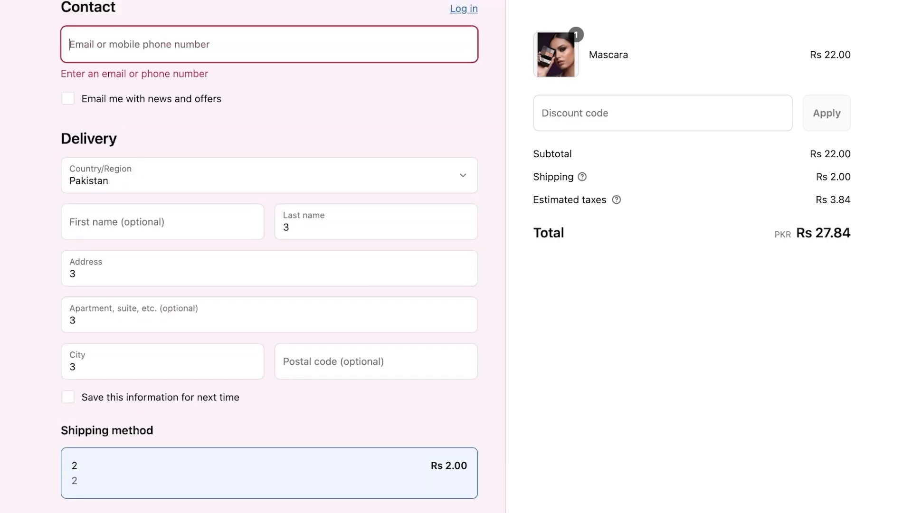
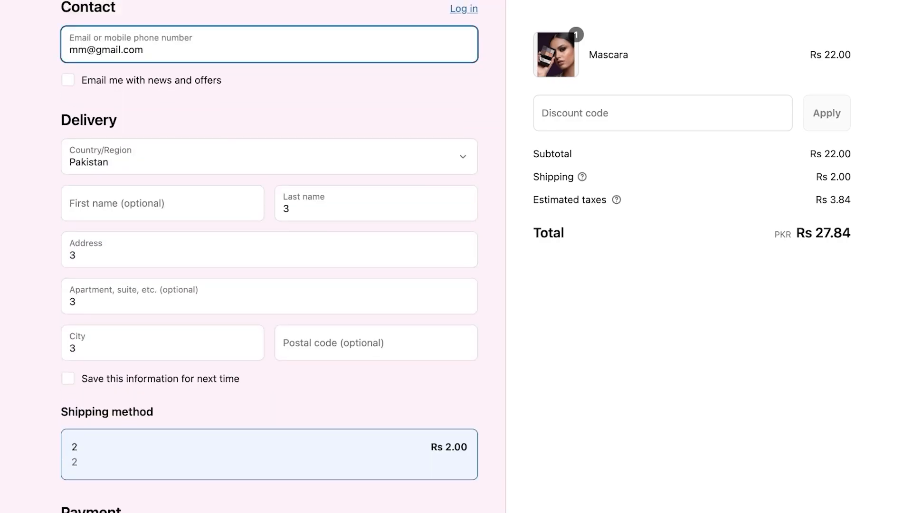
Enter the contact email and place the Mascara test order via the Bogus gateway
{"action": "scroll", "coordinate": [269, 256], "scroll_direction": "down", "scroll_amount": 5}
{"action": "key", "text": "Return"}
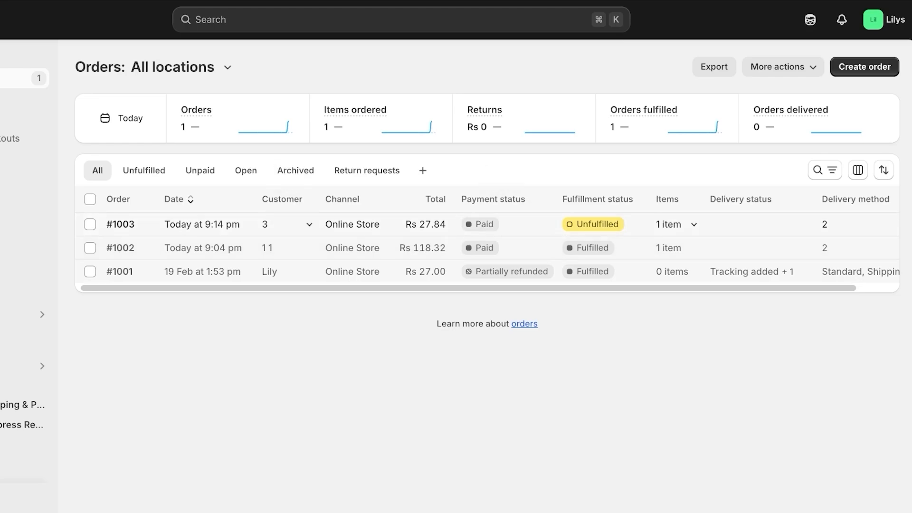
Open order #1003's details and start fulfilling its single Mascara item
{"action": "left_click", "coordinate": [120, 224]}
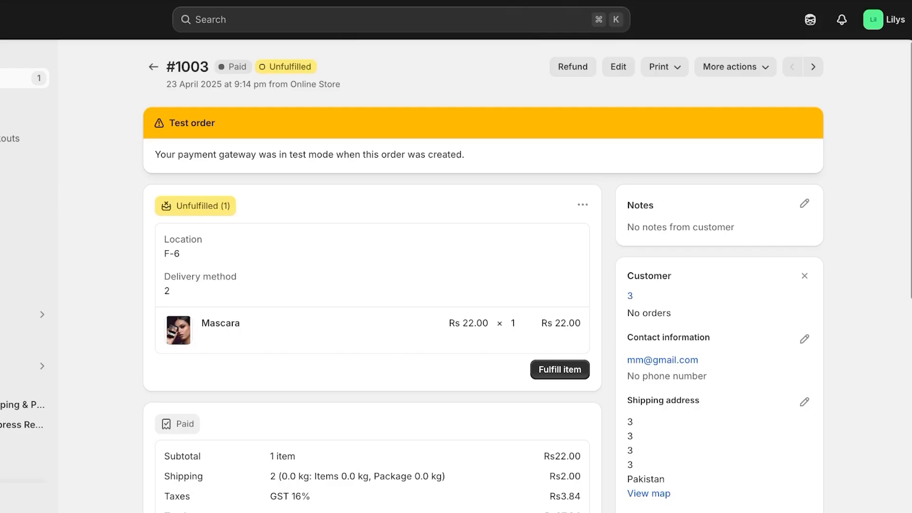
{"action": "scroll", "coordinate": [482, 276], "scroll_direction": "down", "scroll_amount": 4}
{"action": "scroll", "coordinate": [483, 275], "scroll_direction": "down", "scroll_amount": 2}
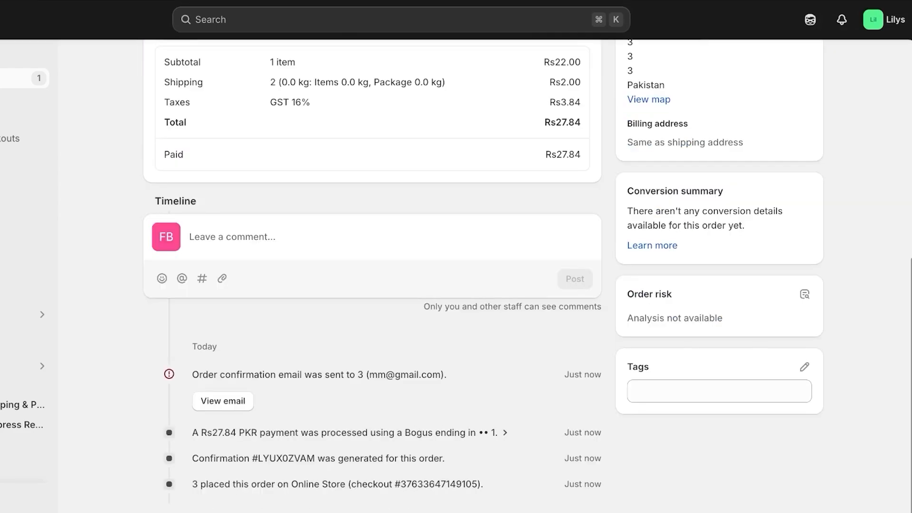
{"action": "scroll", "coordinate": [483, 275], "scroll_direction": "up", "scroll_amount": 6}
{"action": "left_click", "coordinate": [559, 369]}
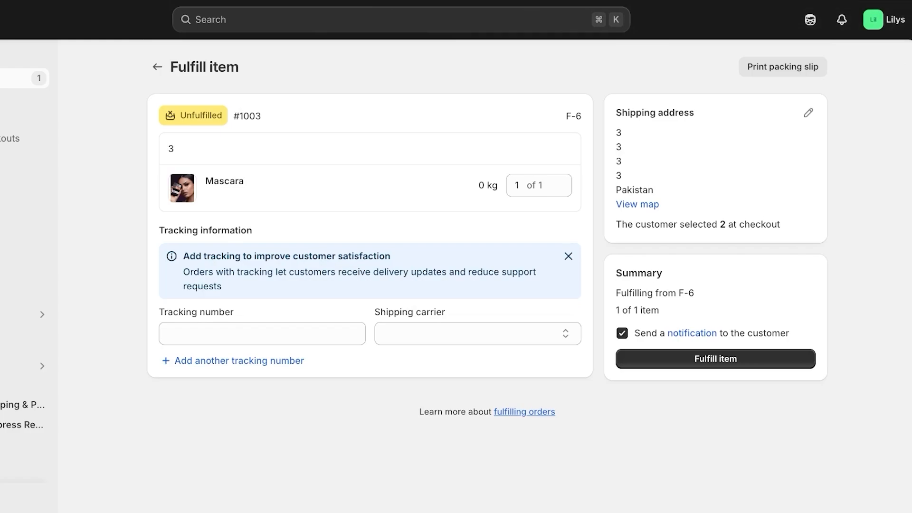
Enter 0000 as the tracking number, correcting the mistyped characters
{"action": "left_click", "coordinate": [262, 333]}
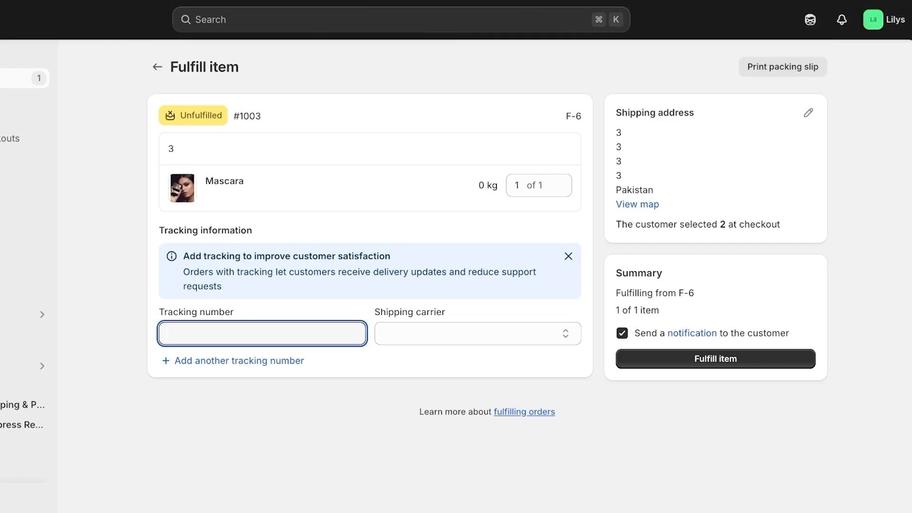
{"action": "type", "text": "0y754"}
{"action": "key", "text": "BackSpace"}
{"action": "key", "text": "BackSpace"}
{"action": "key", "text": "BackSpace"}
{"action": "key", "text": "BackSpace"}
{"action": "type", "text": "000"}
Choose Other as the shipping carrier
{"action": "left_click", "coordinate": [477, 333]}
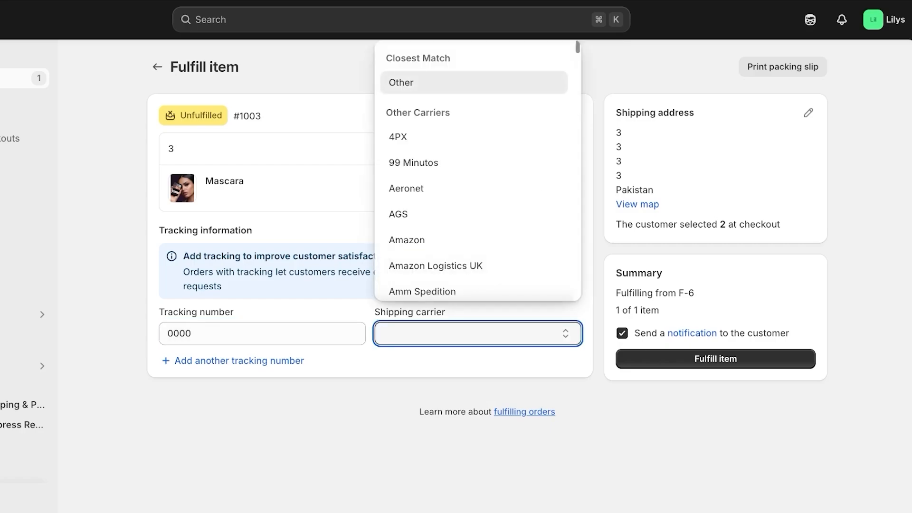
{"action": "scroll", "coordinate": [475, 216], "scroll_direction": "down", "scroll_amount": 20}
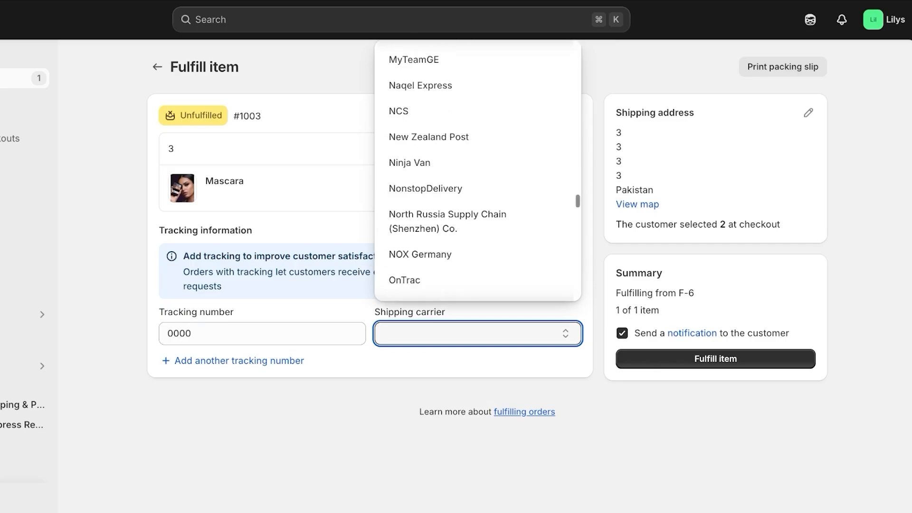
{"action": "scroll", "coordinate": [475, 216], "scroll_direction": "down", "scroll_amount": 8}
{"action": "scroll", "coordinate": [475, 216], "scroll_direction": "up", "scroll_amount": 3}
{"action": "scroll", "coordinate": [474, 216], "scroll_direction": "down", "scroll_amount": 3}
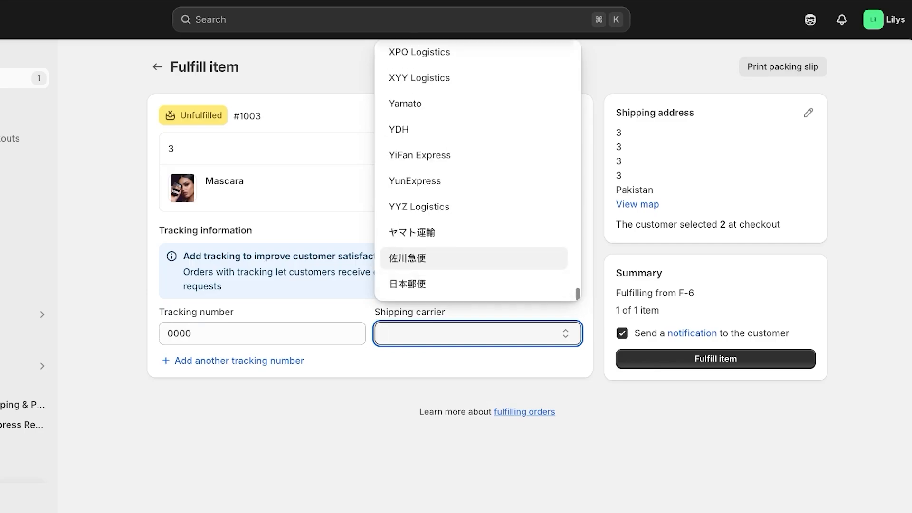
{"action": "scroll", "coordinate": [475, 216], "scroll_direction": "up", "scroll_amount": 8}
{"action": "scroll", "coordinate": [475, 250], "scroll_direction": "up", "scroll_amount": 15}
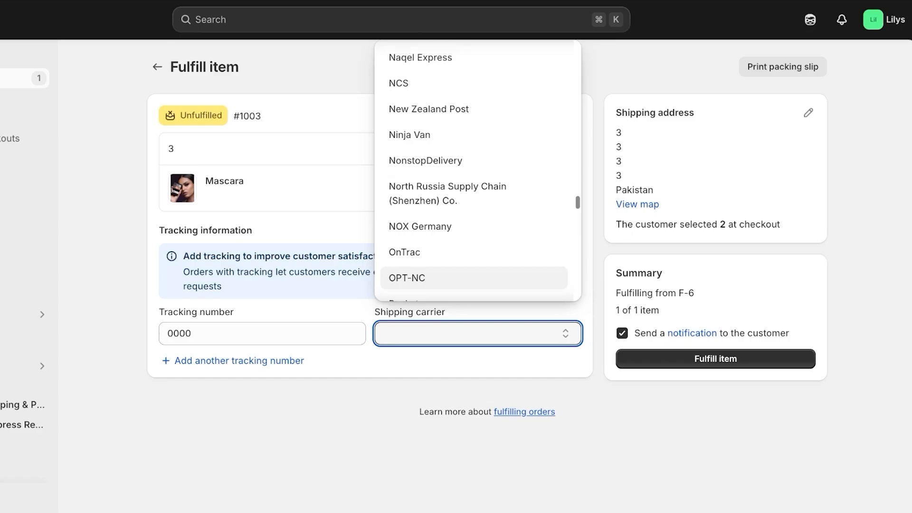
{"action": "scroll", "coordinate": [475, 250], "scroll_direction": "up", "scroll_amount": 20}
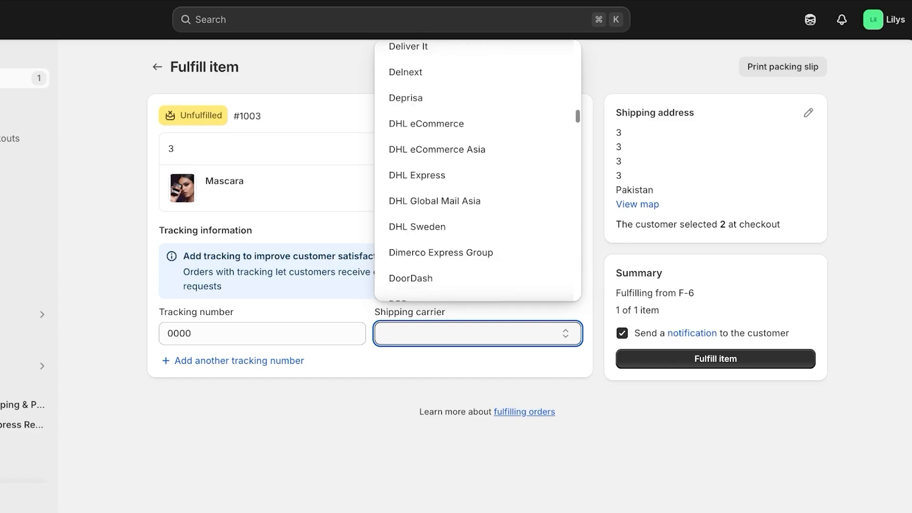
{"action": "scroll", "coordinate": [475, 209], "scroll_direction": "up", "scroll_amount": 4}
{"action": "type", "text": "t"}
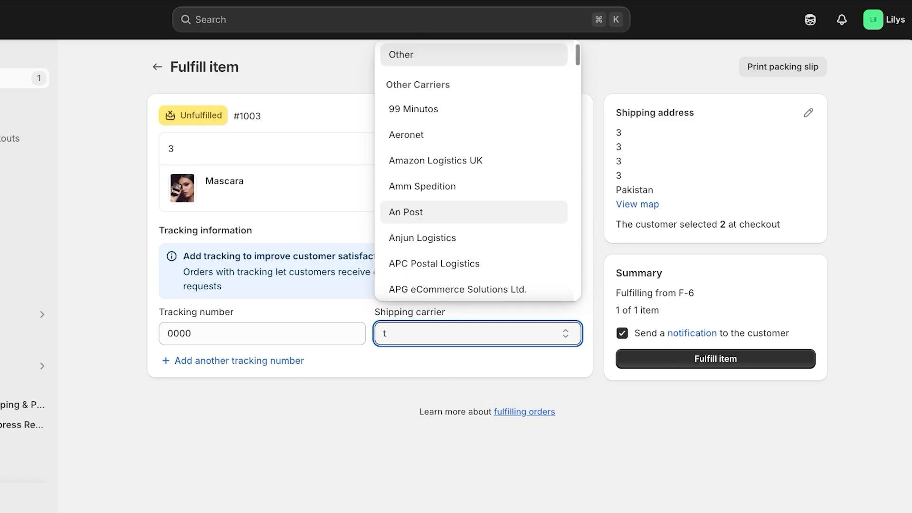
{"action": "type", "text": "cs"}
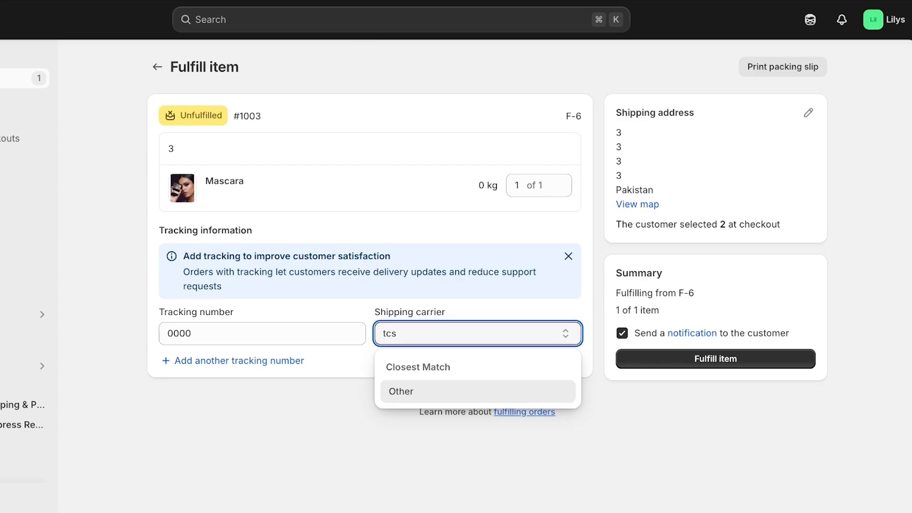
{"action": "key", "text": "Return"}
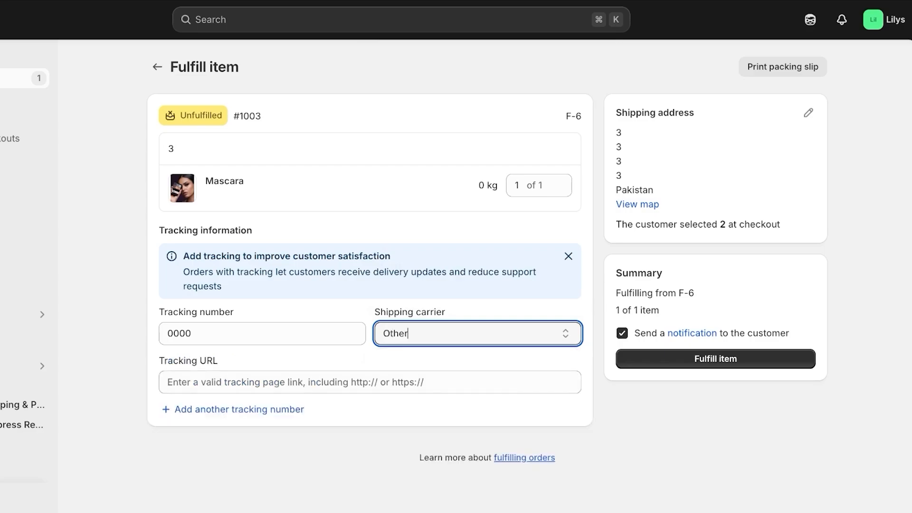
Leave the tracking URL empty and fulfil the Mascara item
{"action": "left_click", "coordinate": [295, 381]}
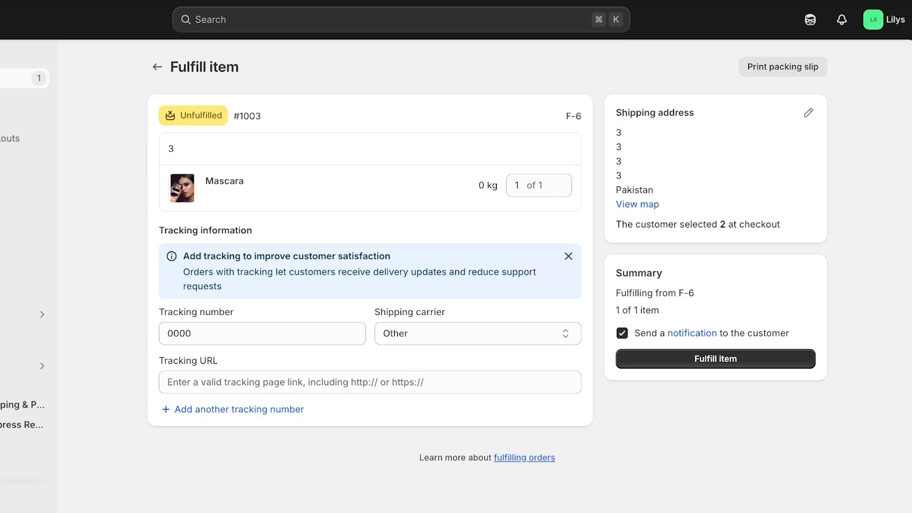
{"action": "left_click", "coordinate": [294, 382]}
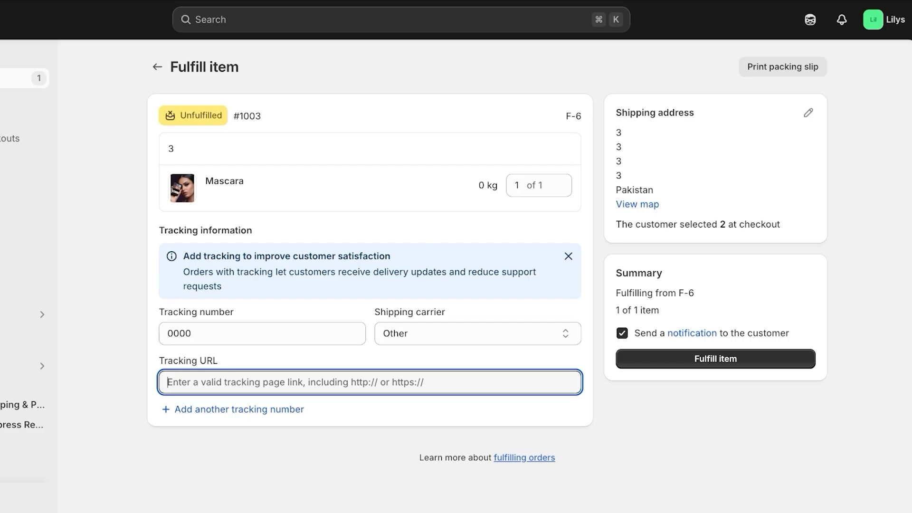
{"action": "left_click", "coordinate": [715, 359]}
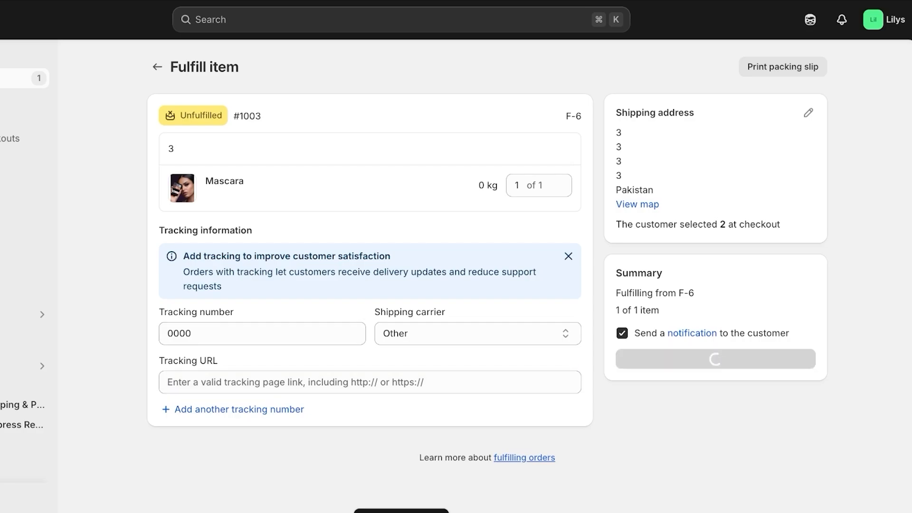
{"action": "scroll", "coordinate": [483, 285], "scroll_direction": "down", "scroll_amount": 4}
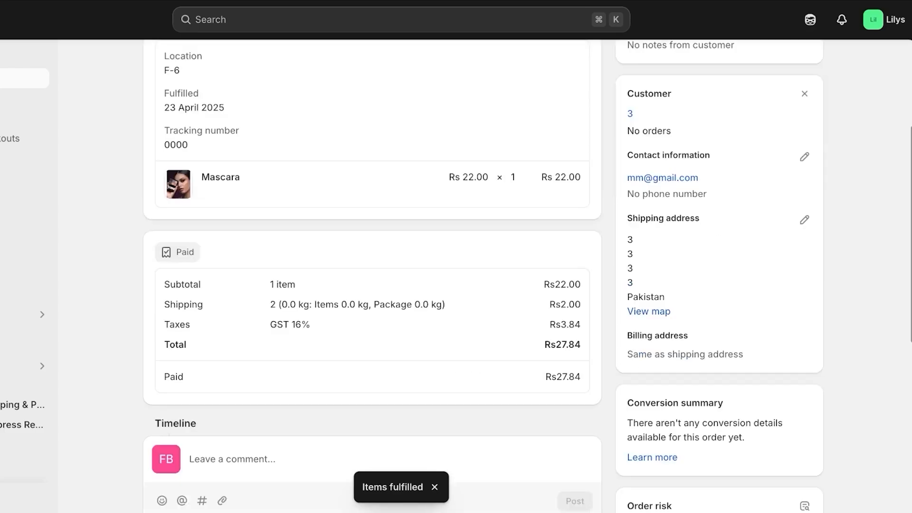
{"action": "scroll", "coordinate": [483, 285], "scroll_direction": "up", "scroll_amount": 4}
Go back to the Orders list to see #1003 marked Fulfilled
{"action": "left_click", "coordinate": [153, 67]}
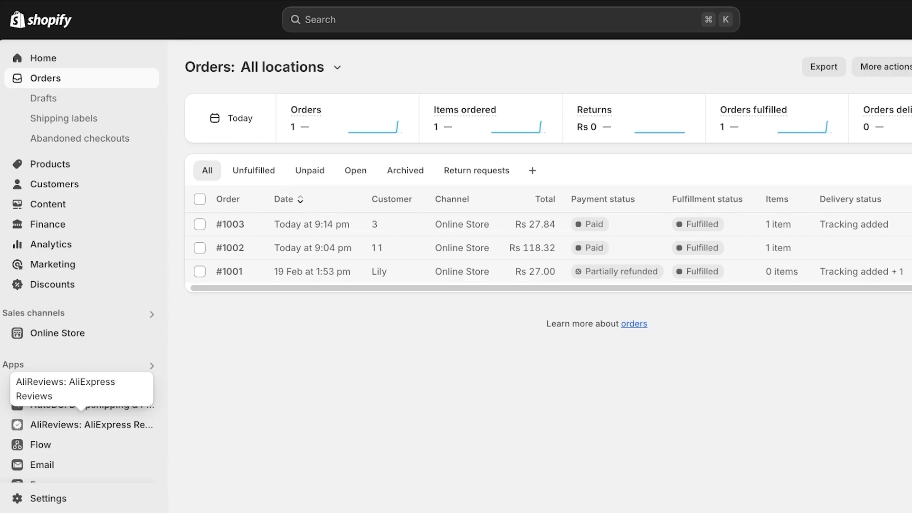
{"action": "scroll", "coordinate": [81, 413], "scroll_direction": "down", "scroll_amount": 1}
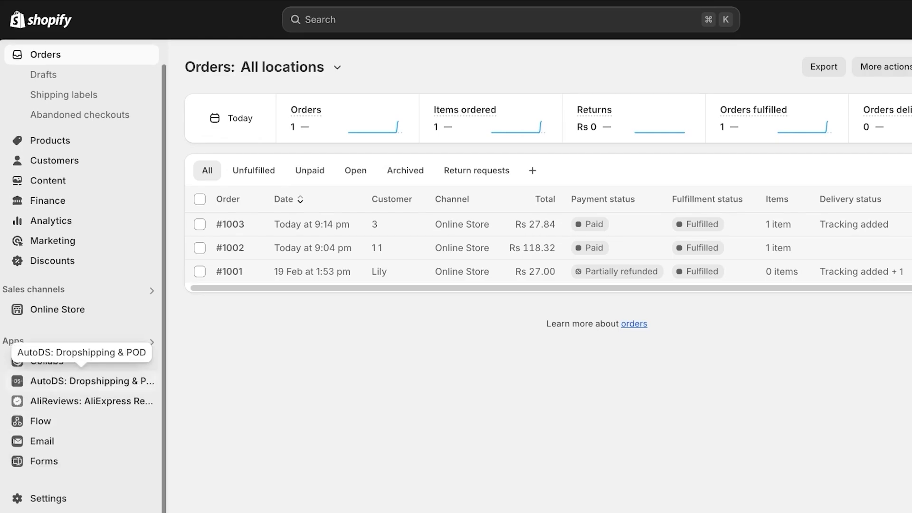
{"action": "left_click", "coordinate": [86, 380]}
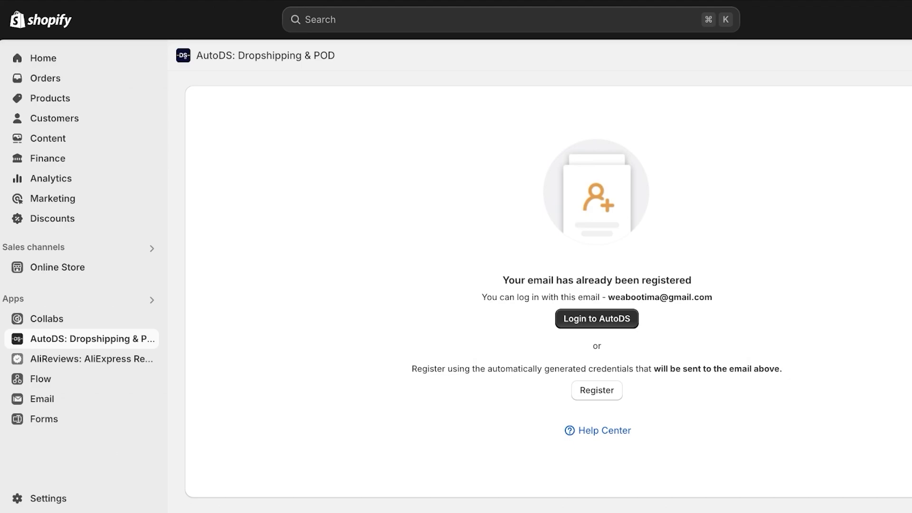
{"action": "left_click", "coordinate": [45, 79]}
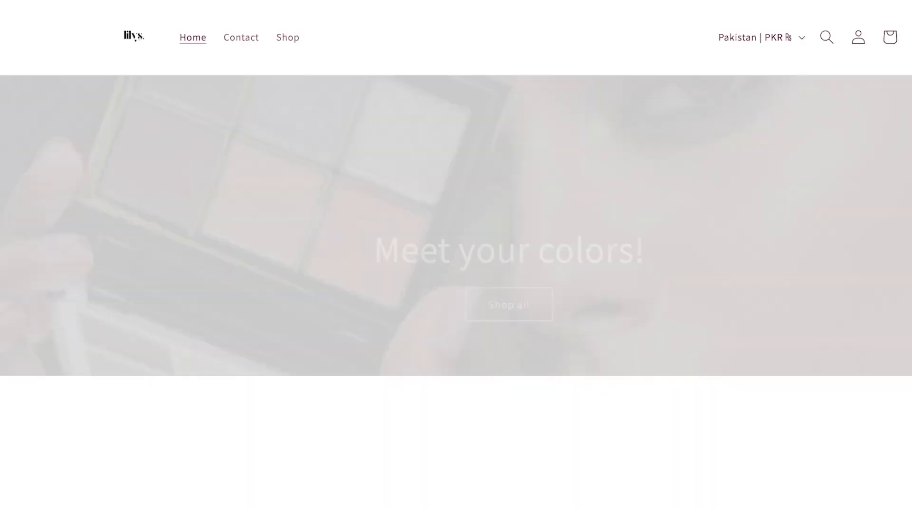
Scroll through the storefront's five featured products, from Lip Gloss to Mustard Ruffle Top
{"action": "scroll", "coordinate": [570, 228], "scroll_direction": "down", "scroll_amount": 13}
{"action": "scroll", "coordinate": [570, 228], "scroll_direction": "up", "scroll_amount": 7}
{"action": "scroll", "coordinate": [569, 228], "scroll_direction": "down", "scroll_amount": 6}
{"action": "scroll", "coordinate": [570, 228], "scroll_direction": "up", "scroll_amount": 4}
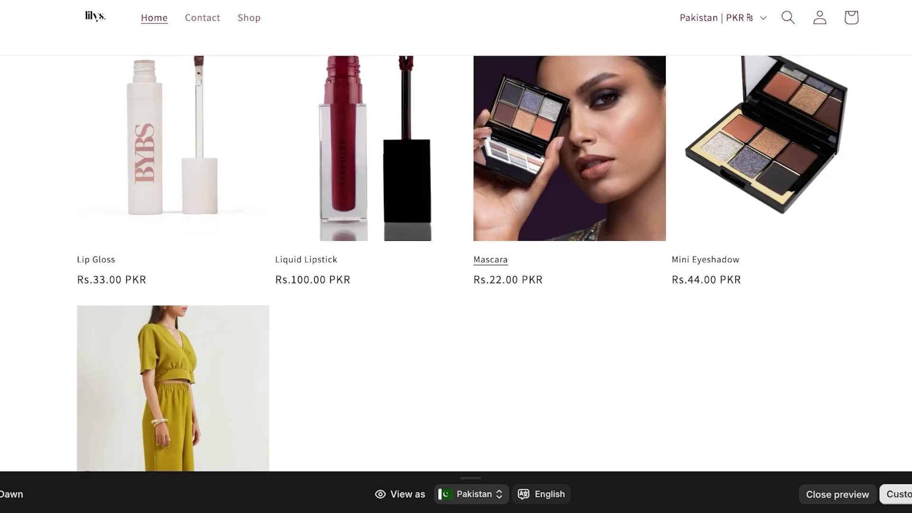
{"action": "scroll", "coordinate": [570, 237], "scroll_direction": "up", "scroll_amount": 3}
{"action": "scroll", "coordinate": [569, 238], "scroll_direction": "down", "scroll_amount": 9}
{"action": "scroll", "coordinate": [570, 237], "scroll_direction": "up", "scroll_amount": 8}
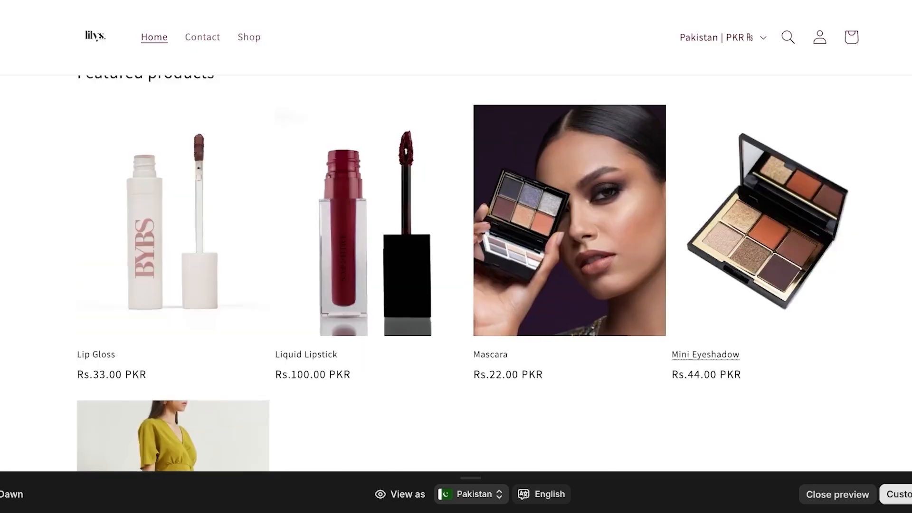
{"action": "scroll", "coordinate": [569, 237], "scroll_direction": "down", "scroll_amount": 9}
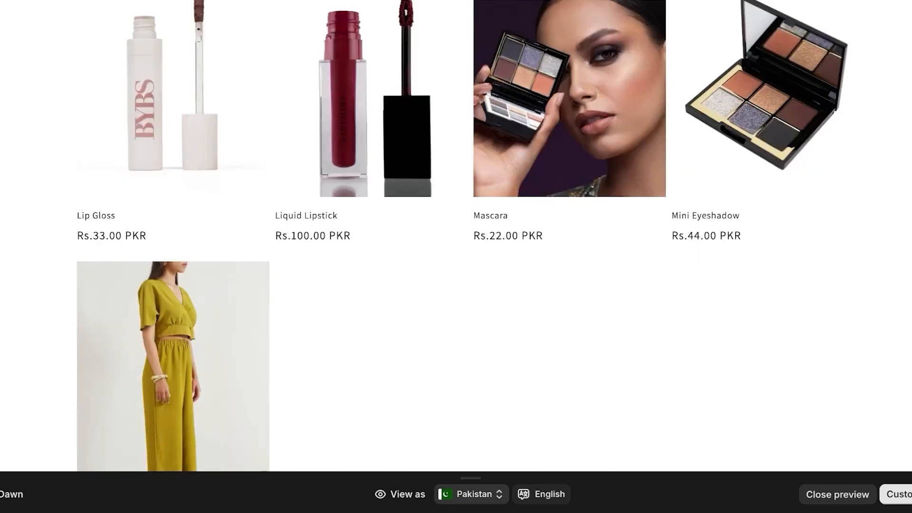
{"action": "scroll", "coordinate": [570, 238], "scroll_direction": "up", "scroll_amount": 10}
{"action": "scroll", "coordinate": [370, 285], "scroll_direction": "up", "scroll_amount": 2}
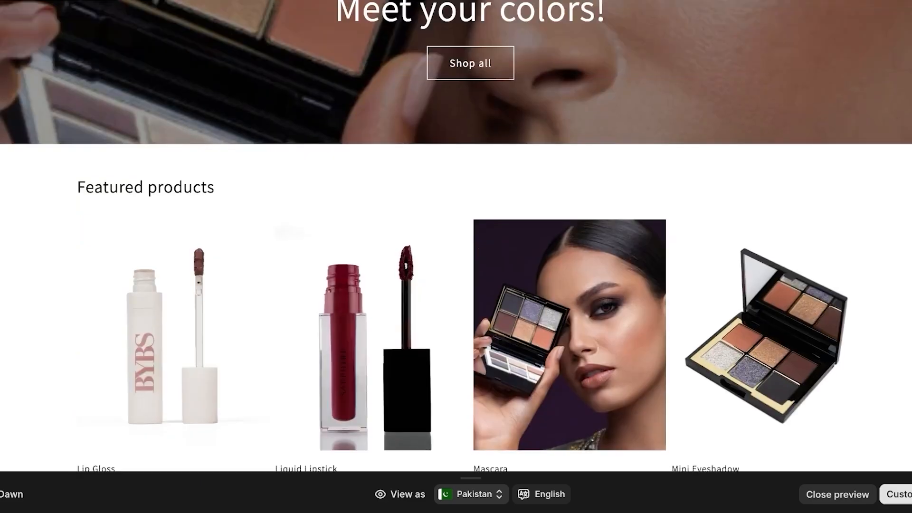
{"action": "scroll", "coordinate": [370, 285], "scroll_direction": "down", "scroll_amount": 8}
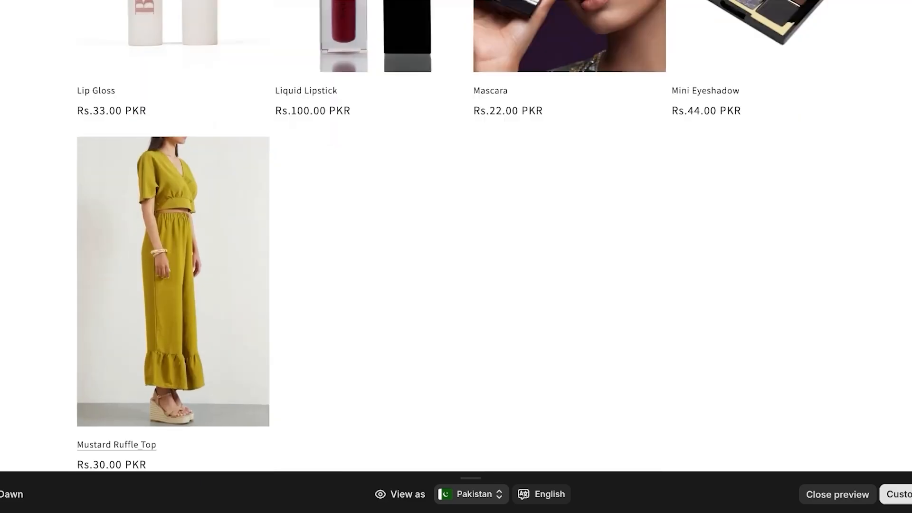